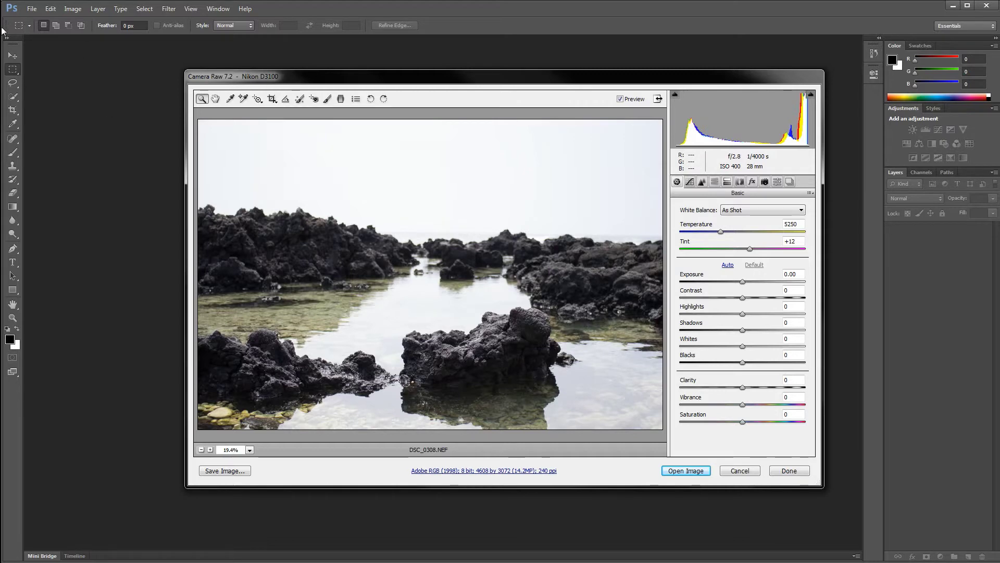
Drag the Camera Raw window's top-left corner to the screen corner so DSC_0308.NEF previews larger.
{"action": "left_click_drag", "start_coordinate": [185, 71], "coordinate": [2, 0]}
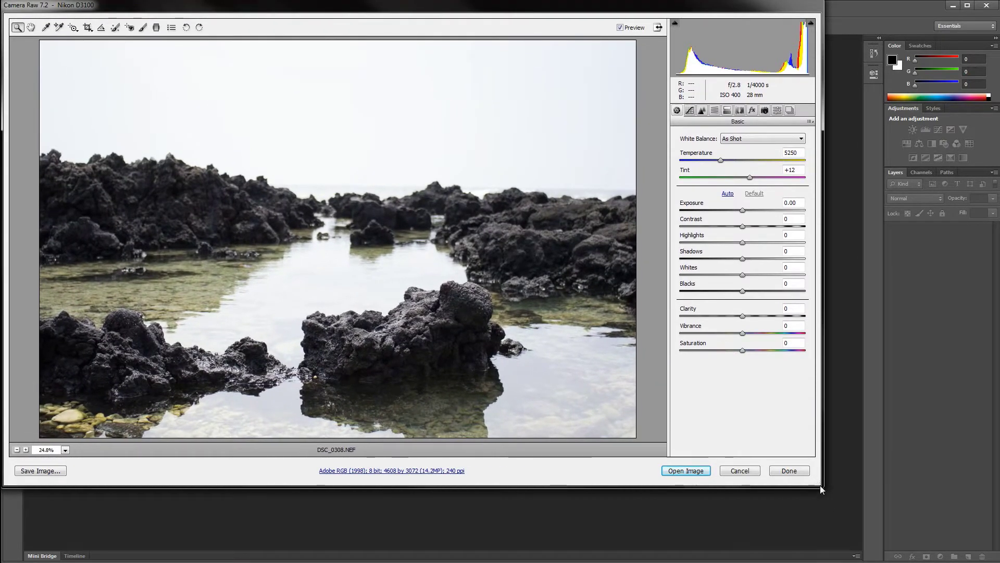
Expand the Camera Raw dialog to fill the screen and compare Auto and As Shot white balance.
{"action": "left_click_drag", "start_coordinate": [822, 486], "coordinate": [989, 555]}
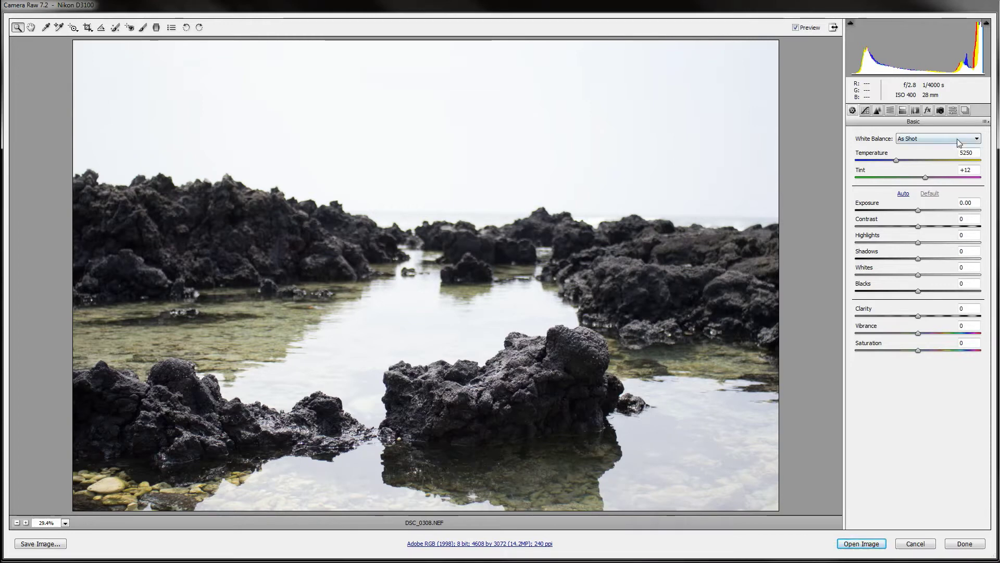
{"action": "left_click", "coordinate": [958, 143]}
{"action": "left_click", "coordinate": [918, 155]}
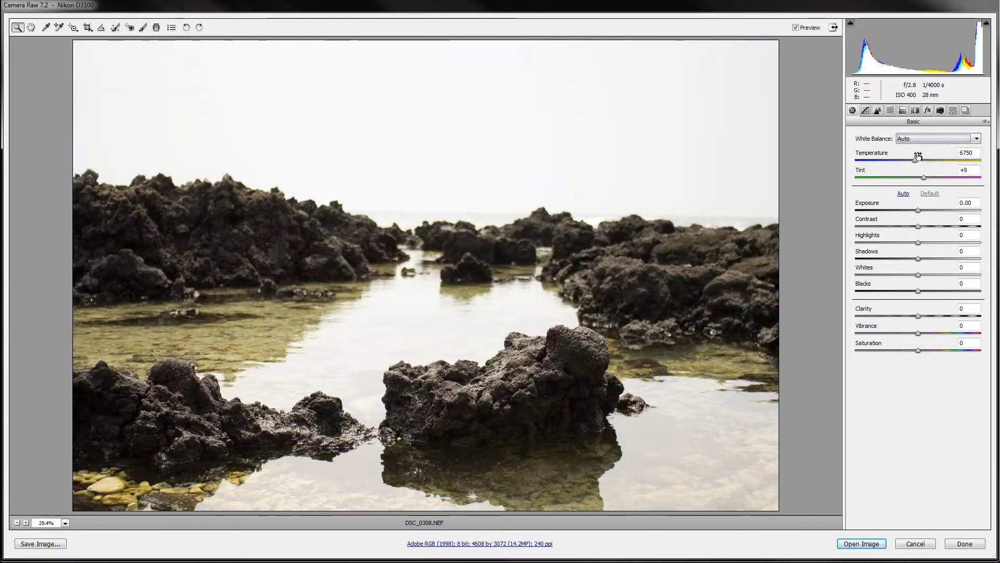
{"action": "left_click", "coordinate": [918, 139]}
{"action": "left_click", "coordinate": [915, 149]}
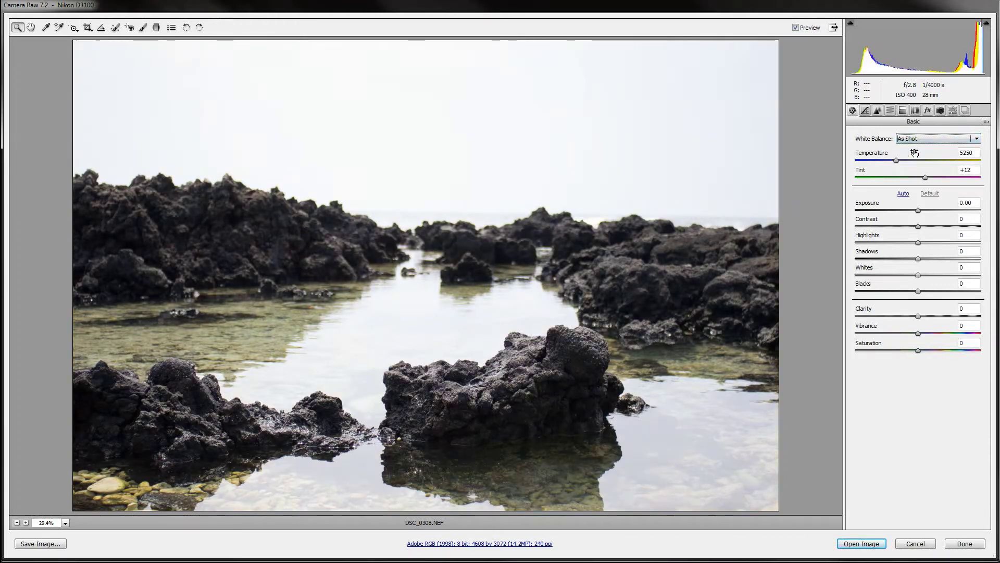
Set a custom white balance with Temperature 6600 and Tint +3.
{"action": "left_click_drag", "start_coordinate": [895, 160], "coordinate": [913, 163]}
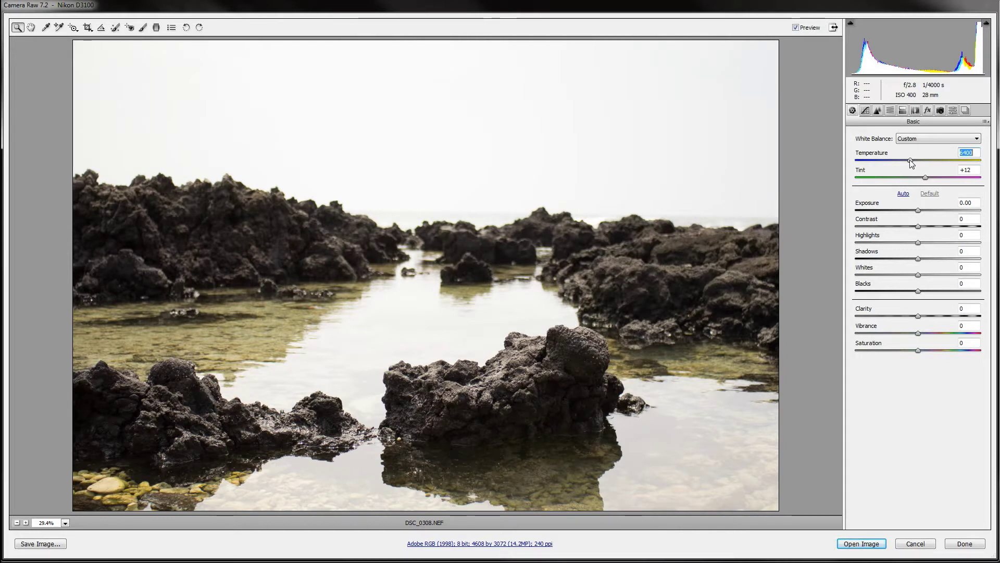
{"action": "left_click_drag", "start_coordinate": [913, 163], "coordinate": [920, 180]}
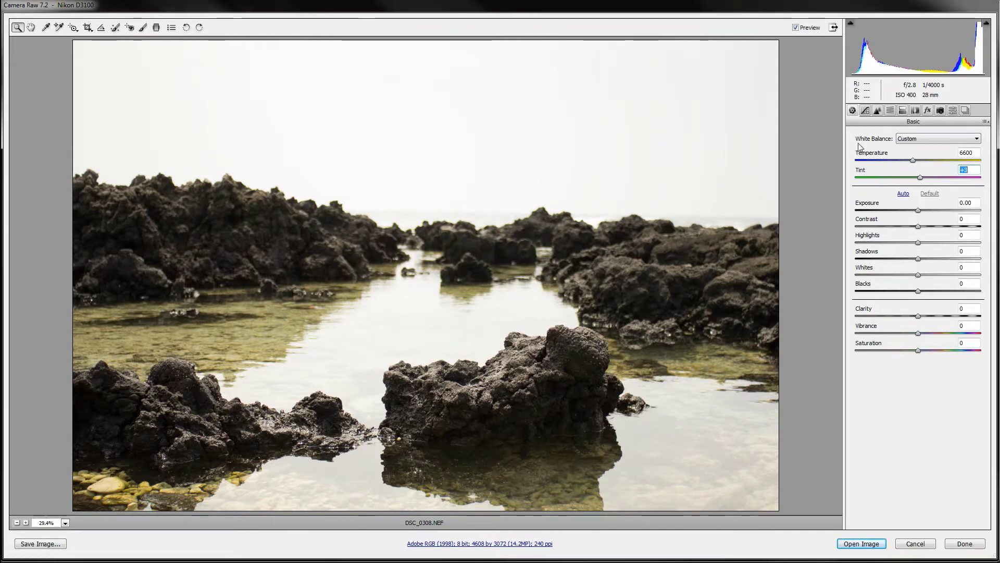
{"action": "left_click", "coordinate": [917, 139]}
{"action": "left_click", "coordinate": [917, 148]}
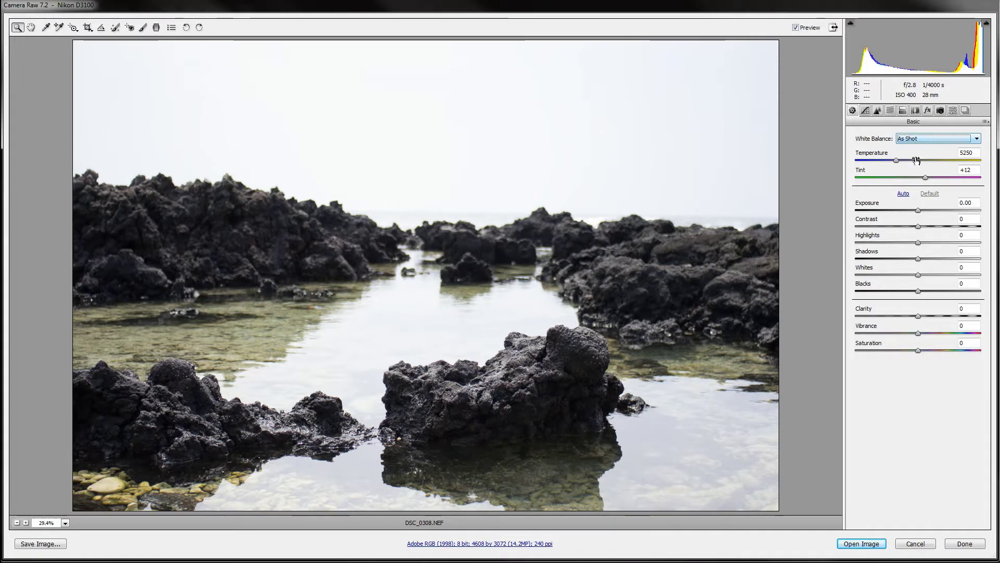
Try Auto, reset to Default, then set Highlights +100, Shadows +55, Exposure -1.00, Whites +100.
{"action": "left_click", "coordinate": [903, 195]}
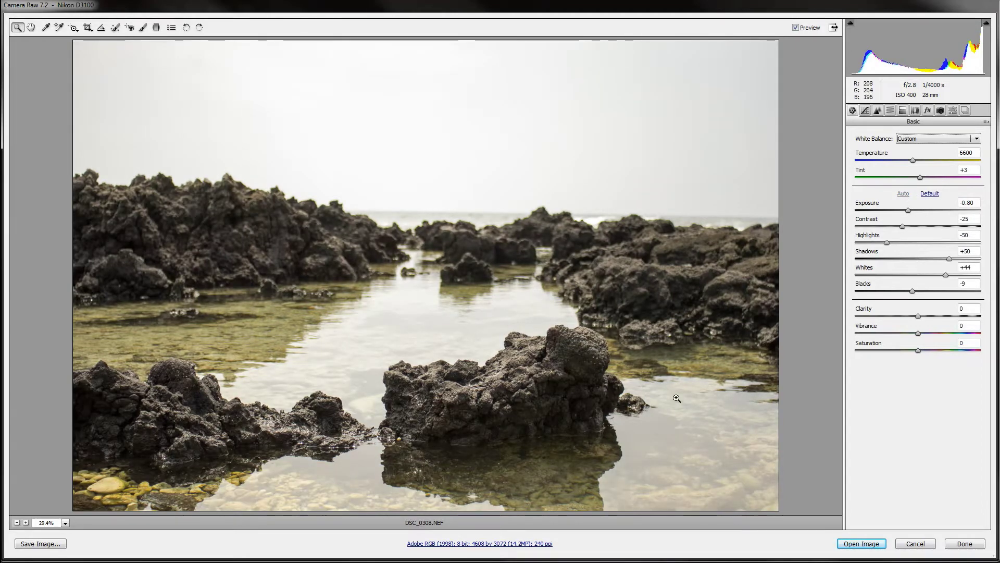
{"action": "left_click", "coordinate": [930, 193]}
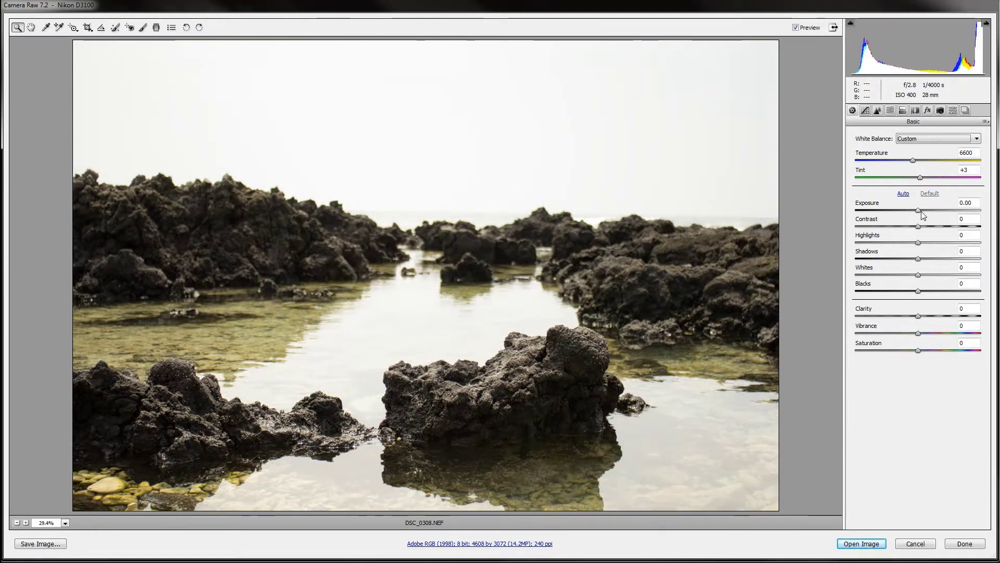
{"action": "left_click_drag", "start_coordinate": [919, 242], "coordinate": [989, 255]}
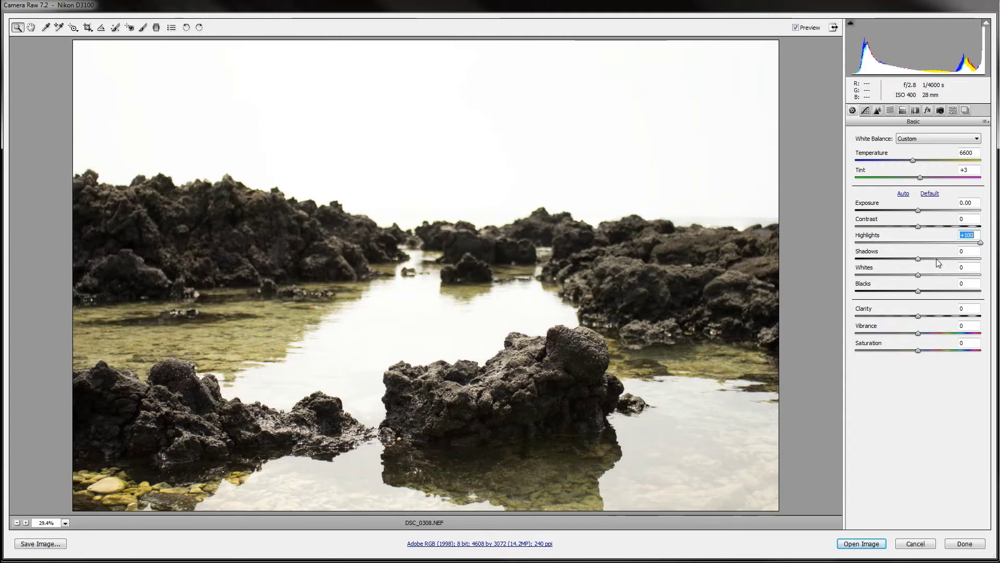
{"action": "left_click_drag", "start_coordinate": [918, 259], "coordinate": [954, 269]}
{"action": "left_click_drag", "start_coordinate": [918, 210], "coordinate": [905, 215]}
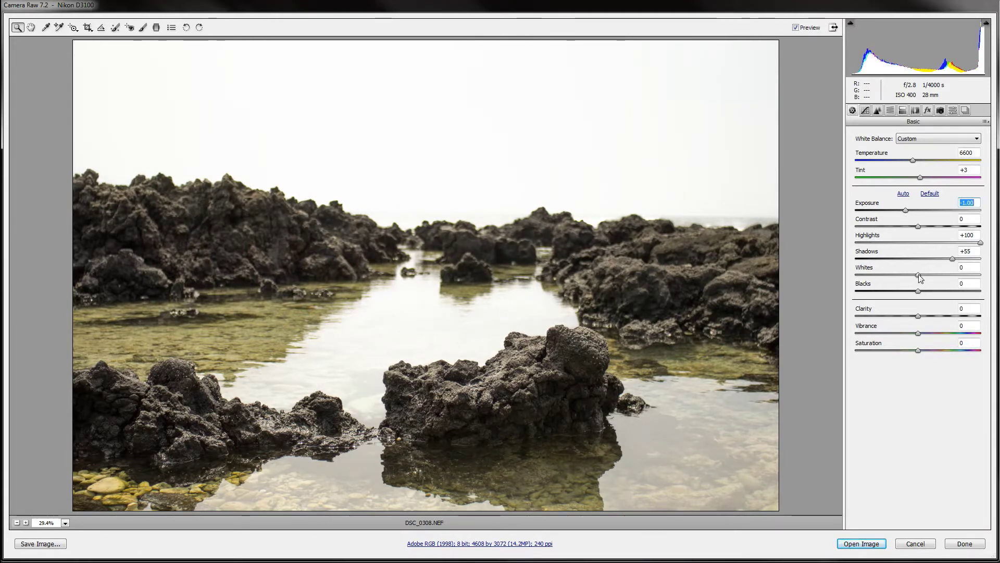
{"action": "left_click_drag", "start_coordinate": [918, 275], "coordinate": [983, 278]}
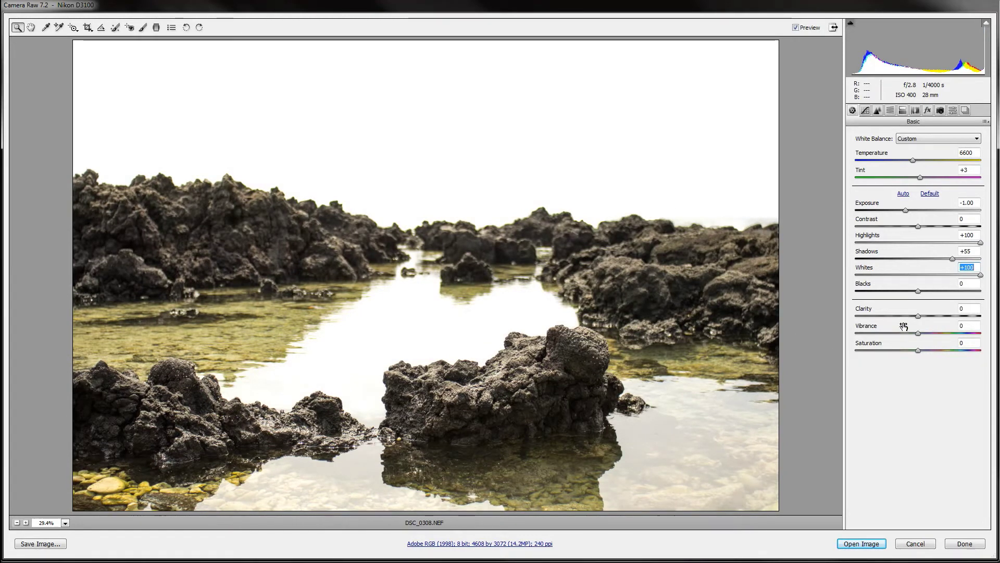
{"action": "mouse_move", "coordinate": [921, 295]}
{"action": "left_mouse_down"}
{"action": "mouse_move", "coordinate": [892, 295]}
{"action": "mouse_move", "coordinate": [919, 297]}
{"action": "left_mouse_up"}
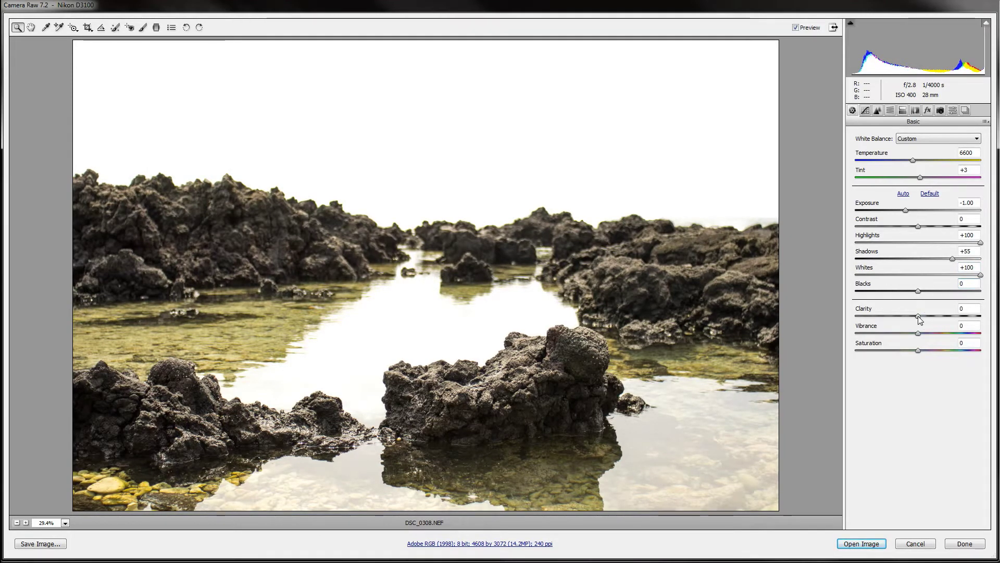
Test stronger Clarity and Vibrance values, then return both to 0.
{"action": "left_click", "coordinate": [920, 319]}
{"action": "left_click", "coordinate": [920, 319]}
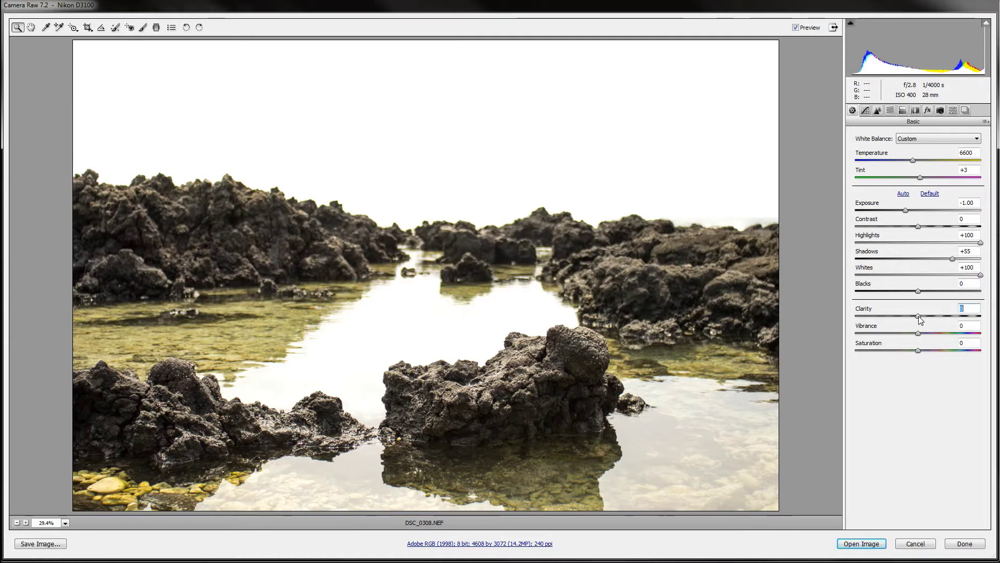
{"action": "left_click_drag", "start_coordinate": [920, 318], "coordinate": [857, 332]}
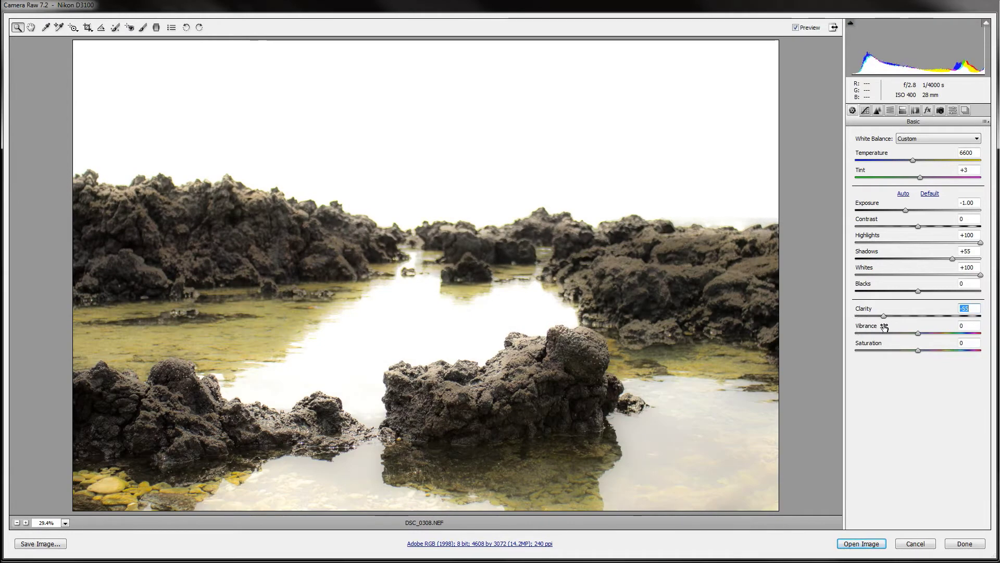
{"action": "type", "text": "0"}
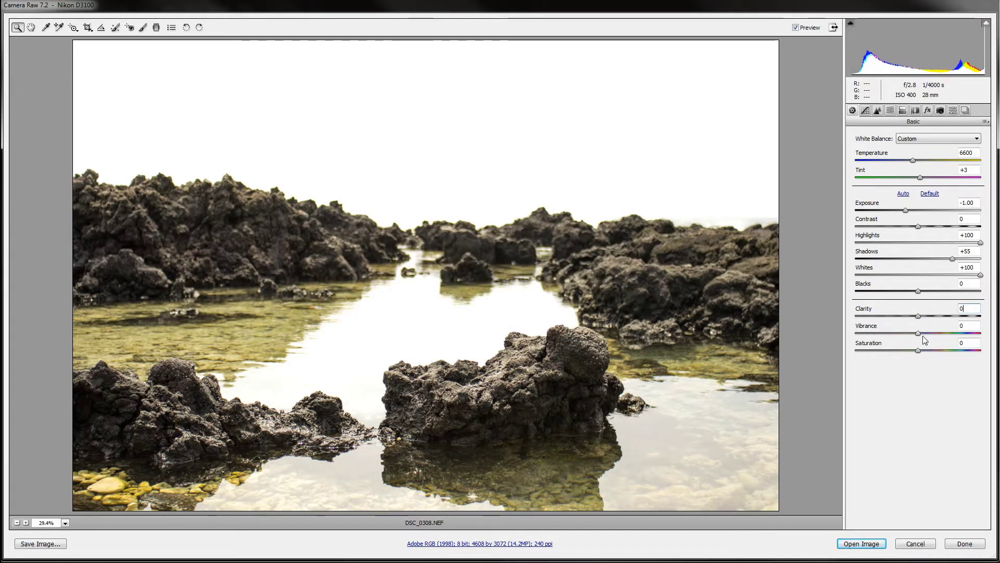
{"action": "left_click_drag", "start_coordinate": [918, 333], "coordinate": [960, 329]}
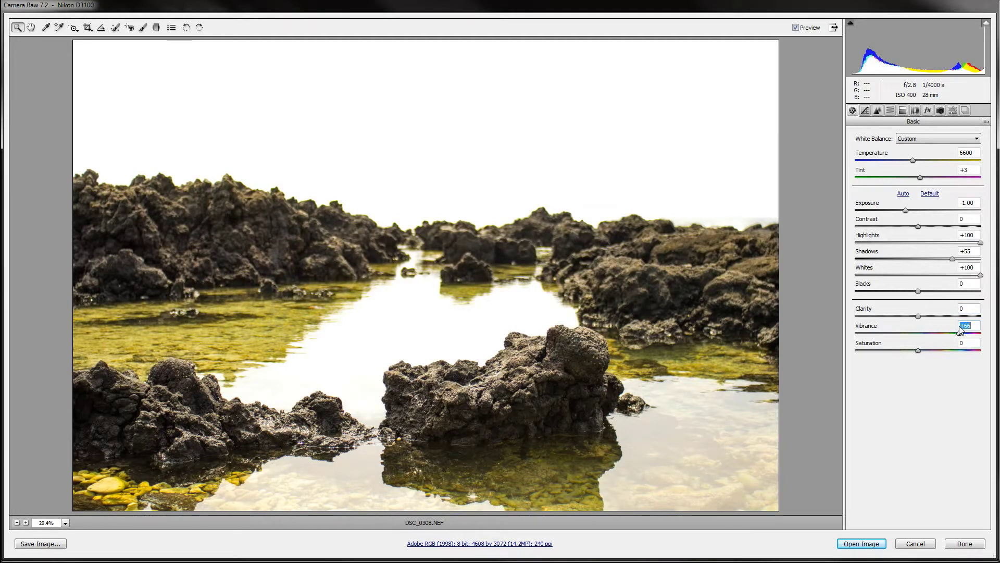
{"action": "left_click_drag", "start_coordinate": [961, 332], "coordinate": [920, 336]}
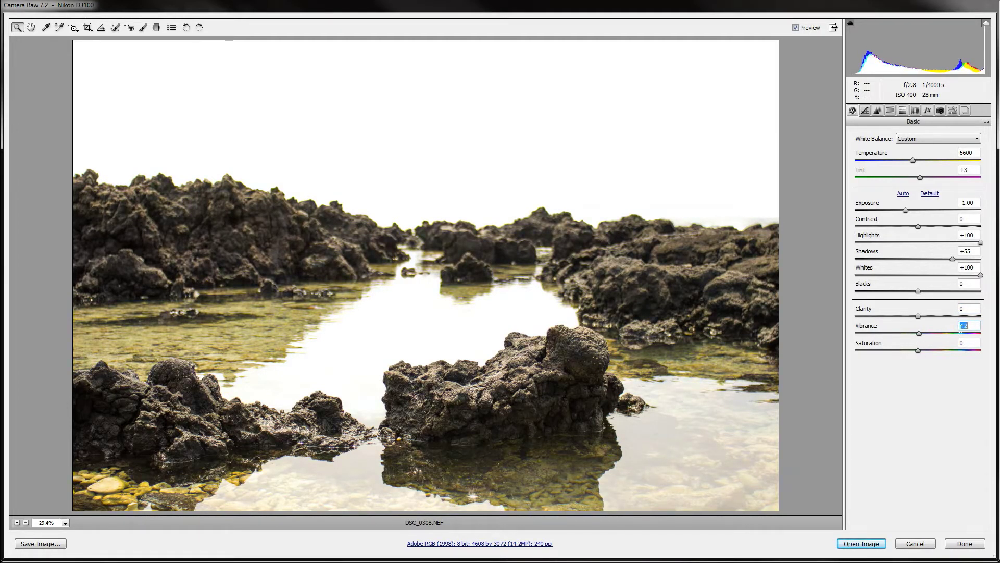
{"action": "type", "text": "0"}
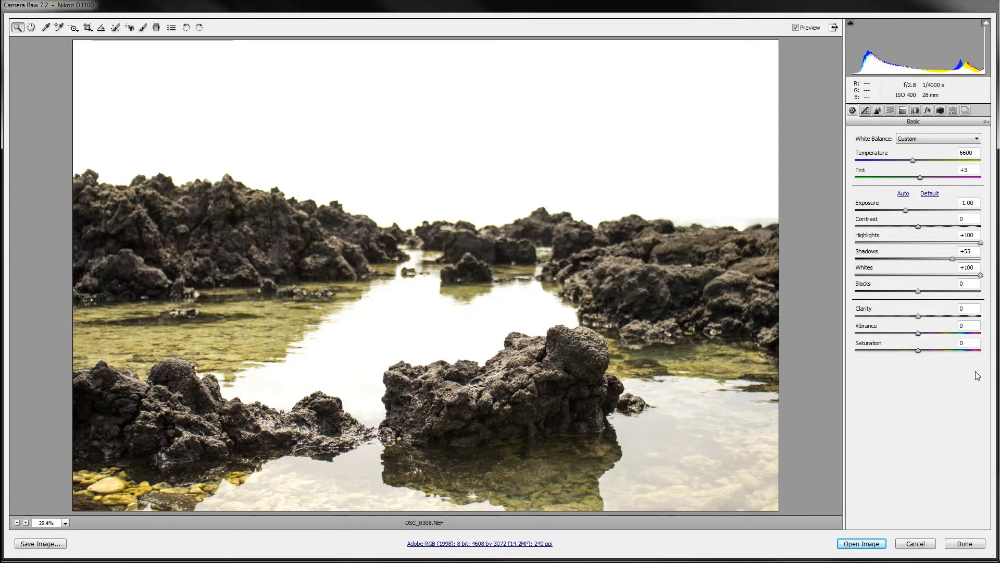
Build a gentle S-shaped RGB point curve with points at 50/42 and 219/225.
{"action": "left_click", "coordinate": [865, 110]}
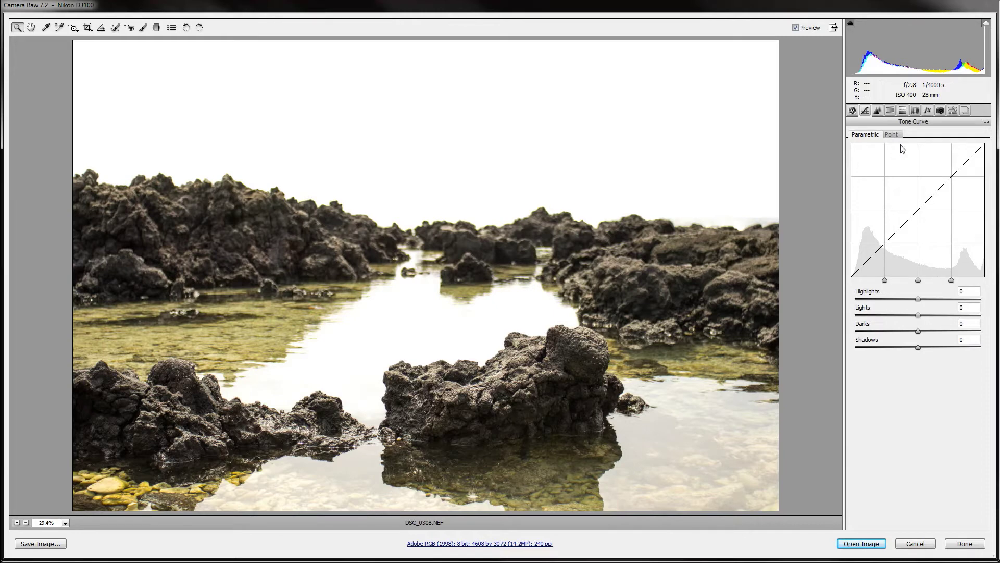
{"action": "left_click", "coordinate": [892, 134]}
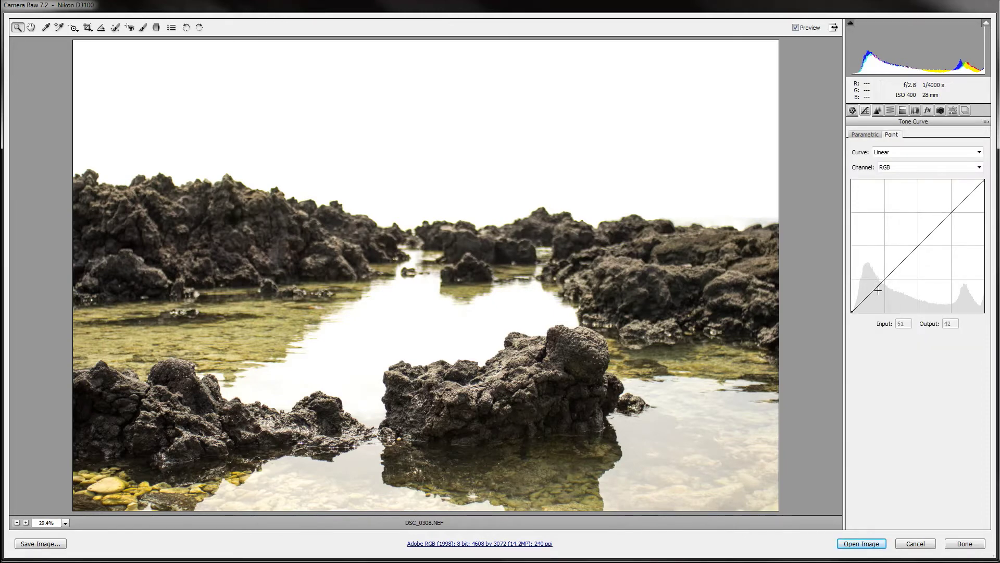
{"action": "left_click_drag", "start_coordinate": [878, 291], "coordinate": [879, 293]}
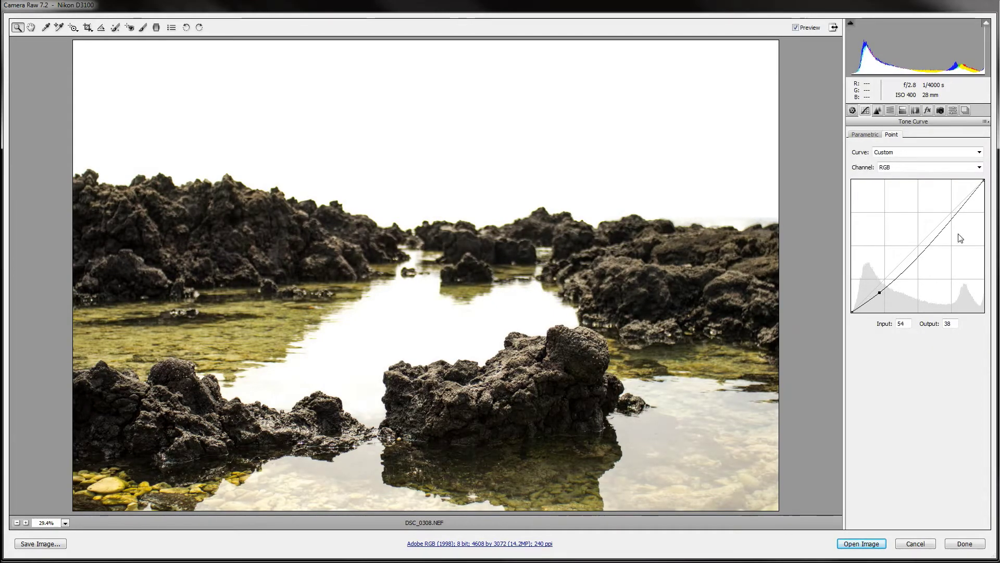
{"action": "left_click", "coordinate": [969, 196]}
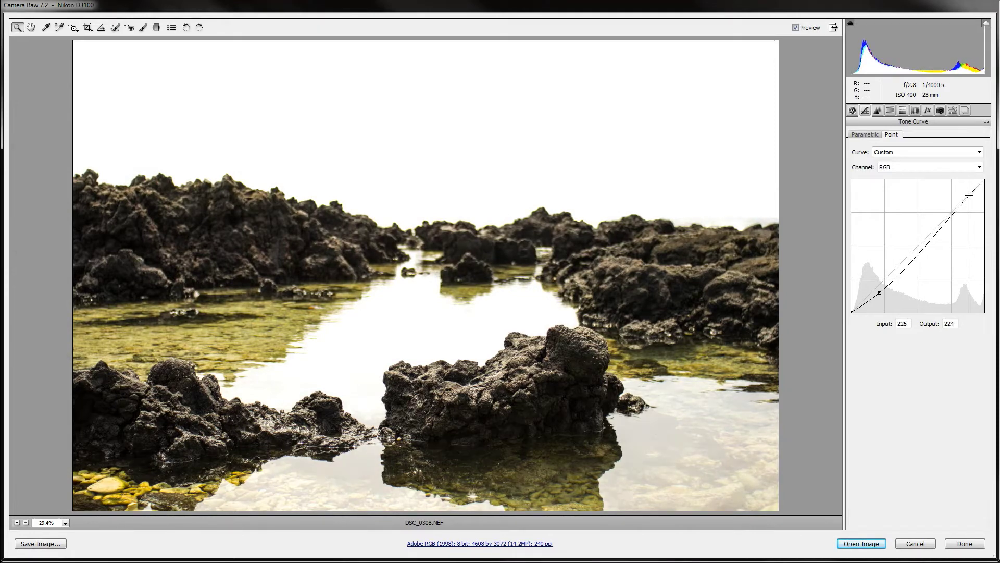
{"action": "left_click_drag", "start_coordinate": [880, 294], "coordinate": [878, 290]}
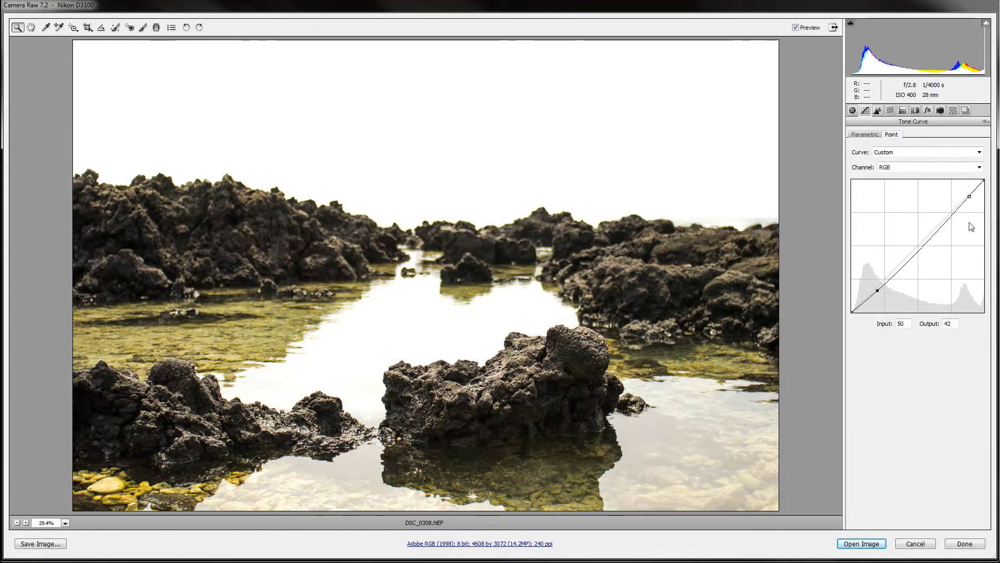
{"action": "left_click_drag", "start_coordinate": [970, 196], "coordinate": [965, 195]}
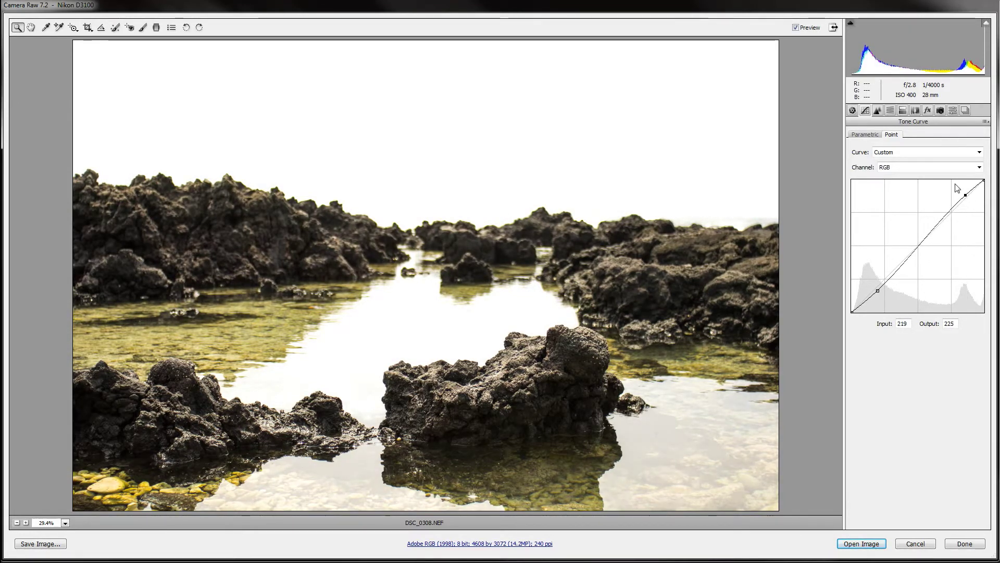
{"action": "left_click", "coordinate": [880, 111]}
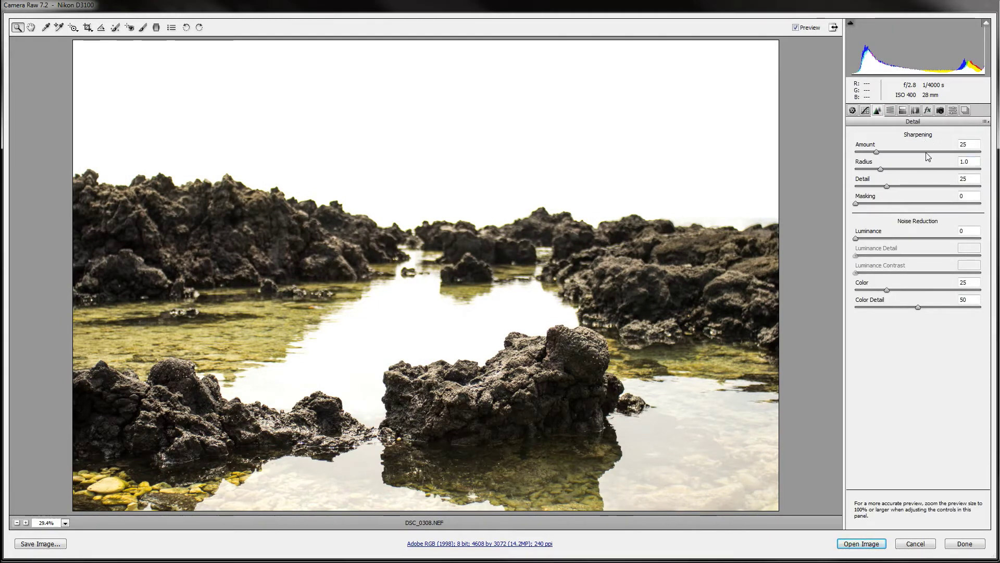
Set the Detail panel's Sharpening Amount to 0.
{"action": "left_click", "coordinate": [877, 152]}
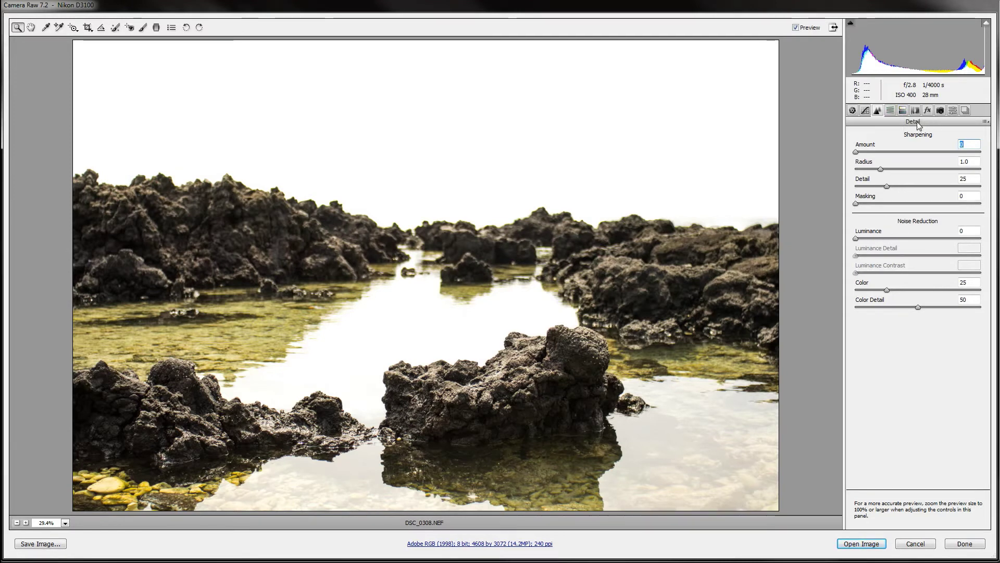
In HSL/Grayscale, try Yellows hue -100 and Yellows saturation -83, undoing the saturation change.
{"action": "left_click", "coordinate": [891, 112]}
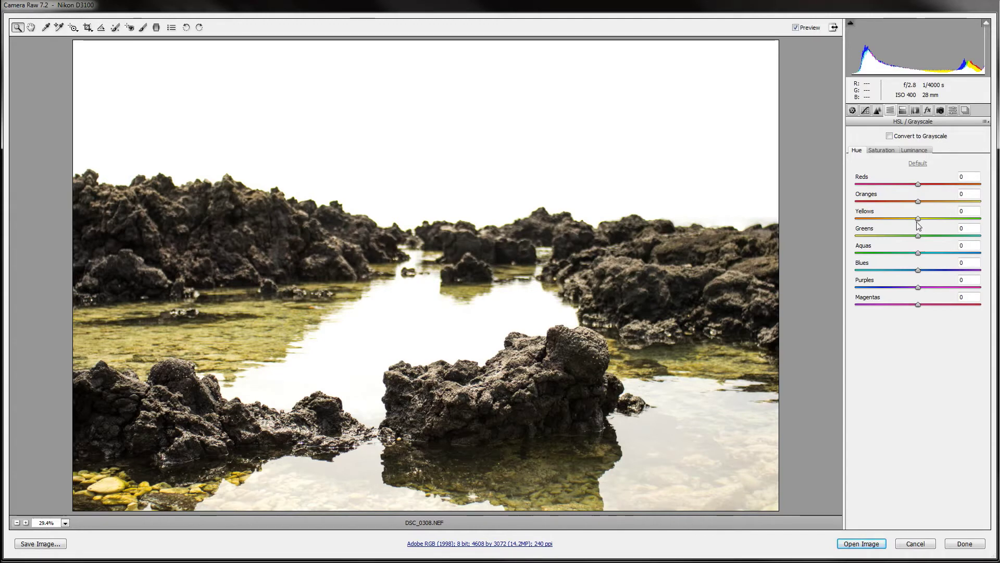
{"action": "type", "text": "100"}
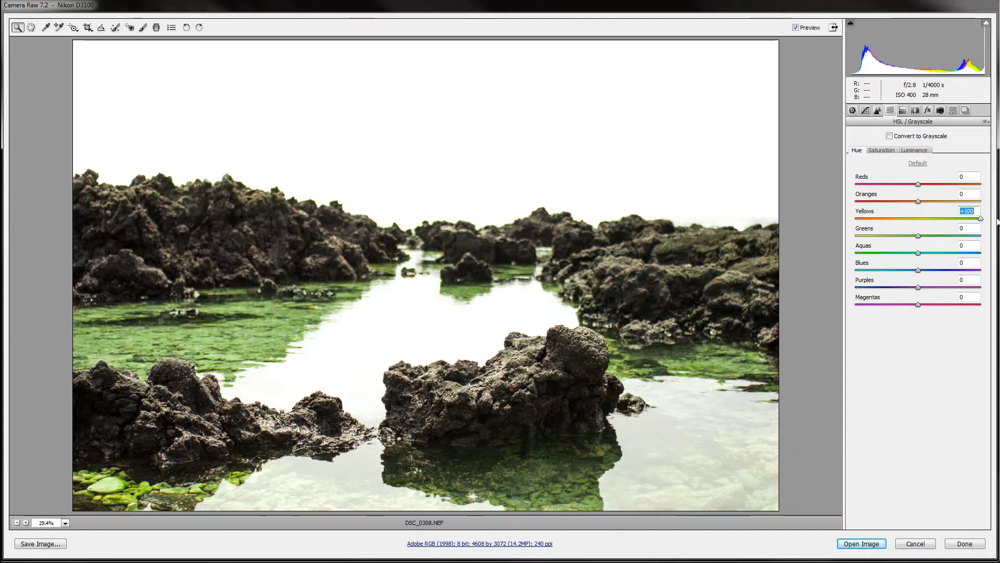
{"action": "left_click_drag", "start_coordinate": [980, 220], "coordinate": [911, 231]}
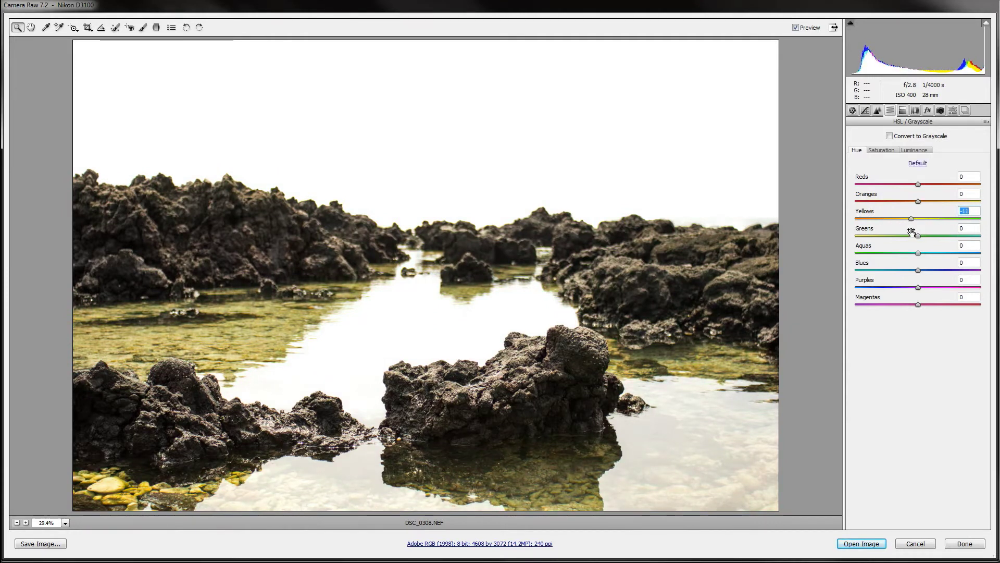
{"action": "left_click", "coordinate": [881, 150]}
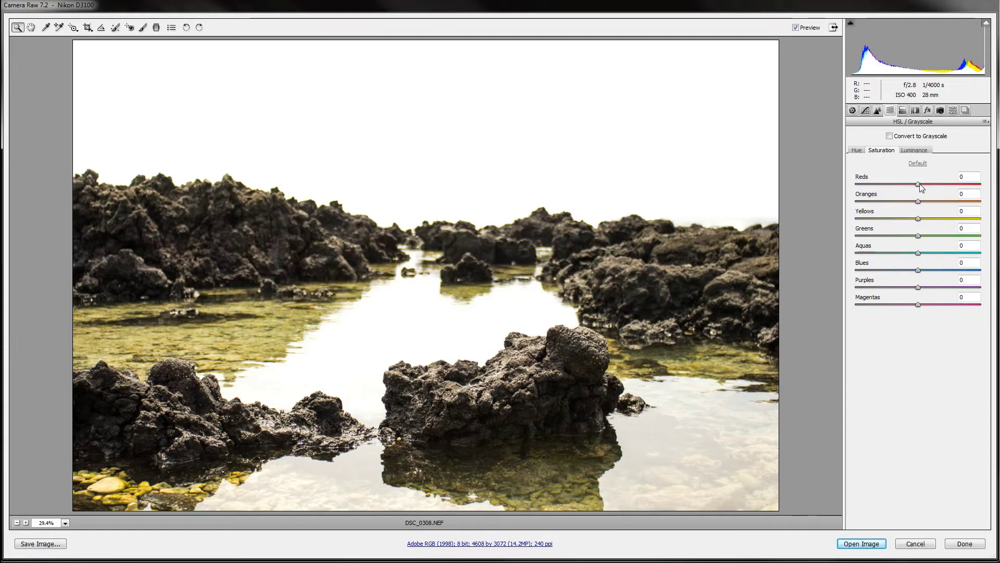
{"action": "left_click", "coordinate": [968, 211]}
{"action": "type", "text": "-83"}
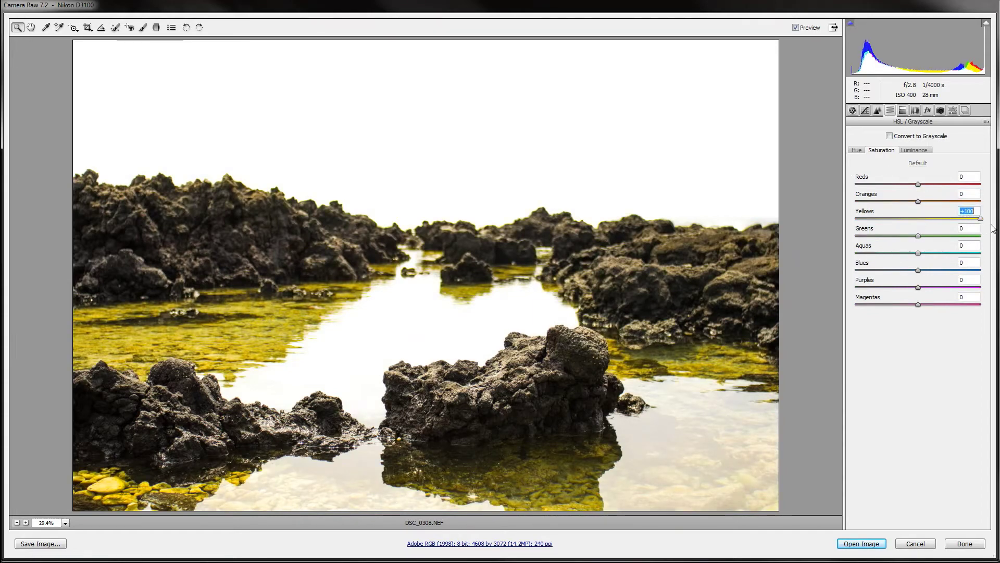
{"action": "key", "text": "Return"}
{"action": "key", "text": "ctrl+z"}
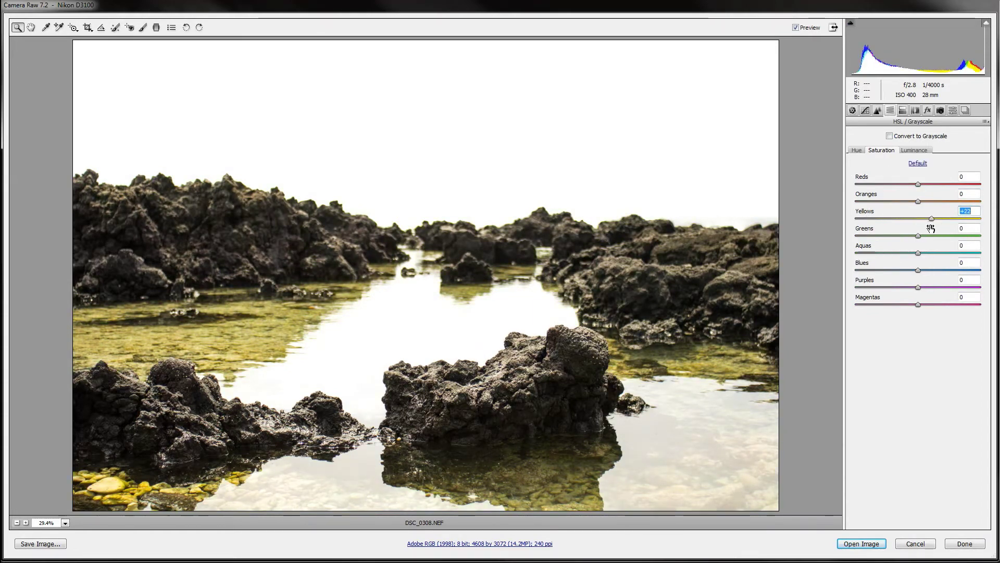
Test a brighter Yellows luminance, then reset it to 0.
{"action": "left_click", "coordinate": [914, 150]}
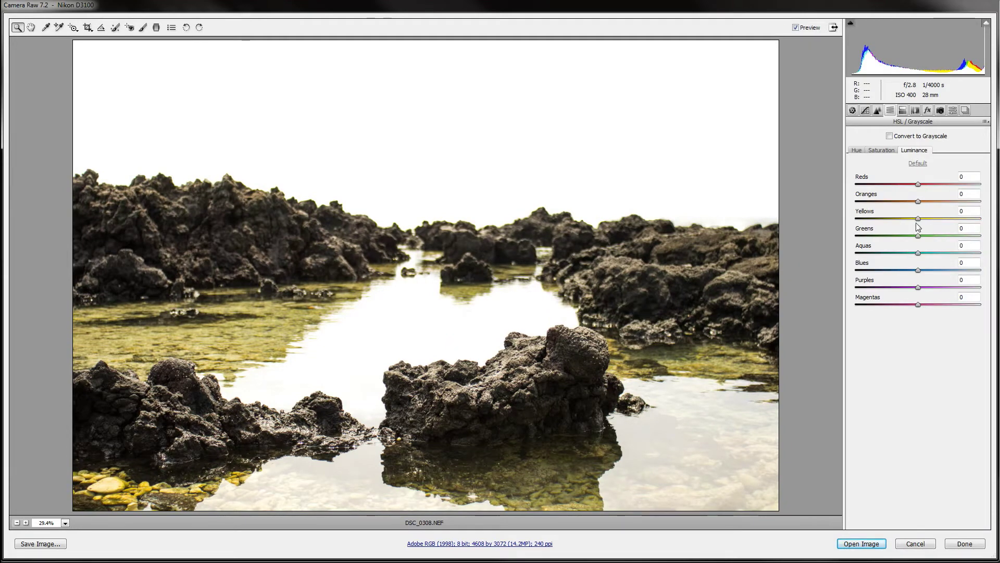
{"action": "left_click_drag", "start_coordinate": [919, 223], "coordinate": [990, 232]}
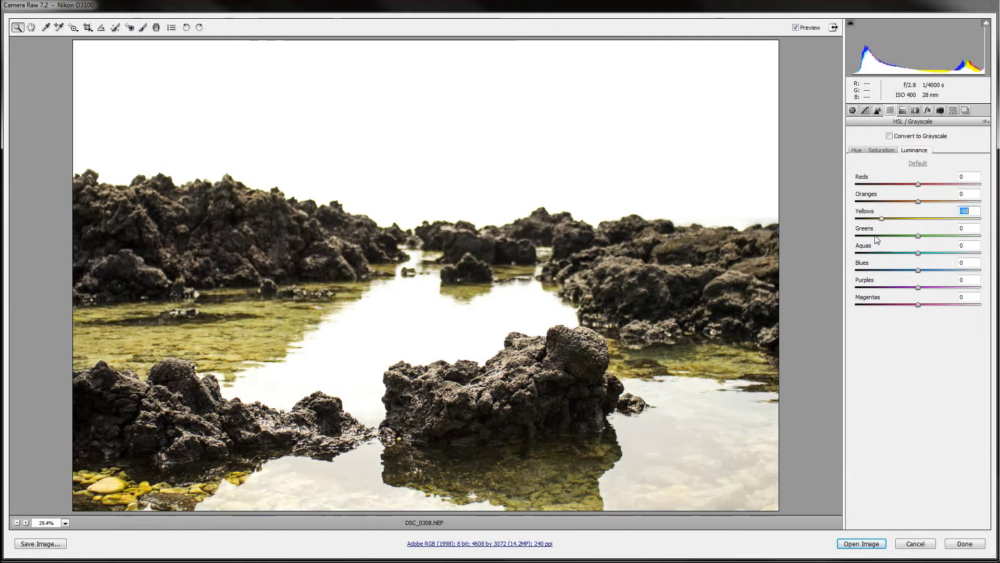
{"action": "type", "text": "0"}
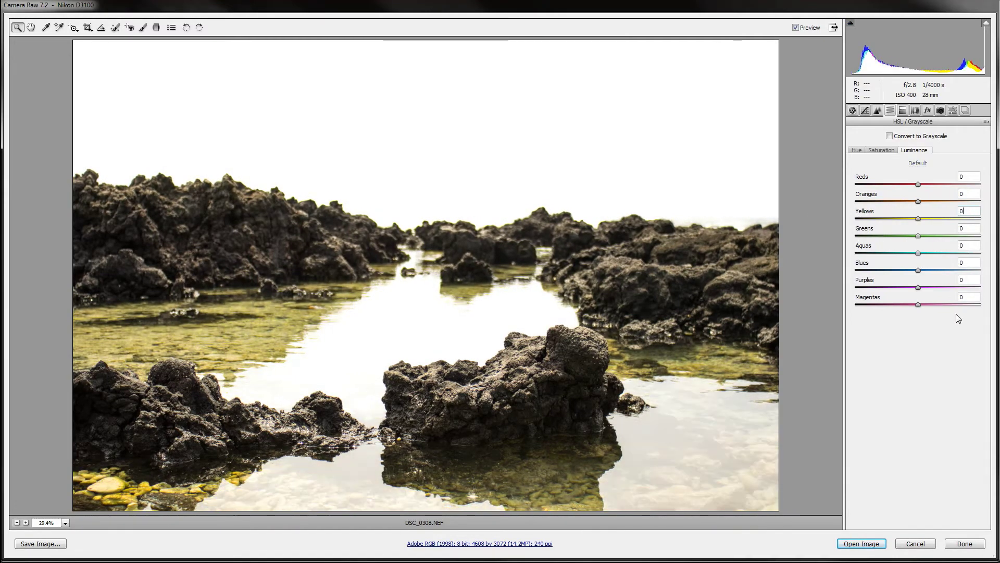
Tint highlights yellow (hue 60, saturation 34) and shadows blue (hue 212, saturation about 40).
{"action": "left_click", "coordinate": [903, 110]}
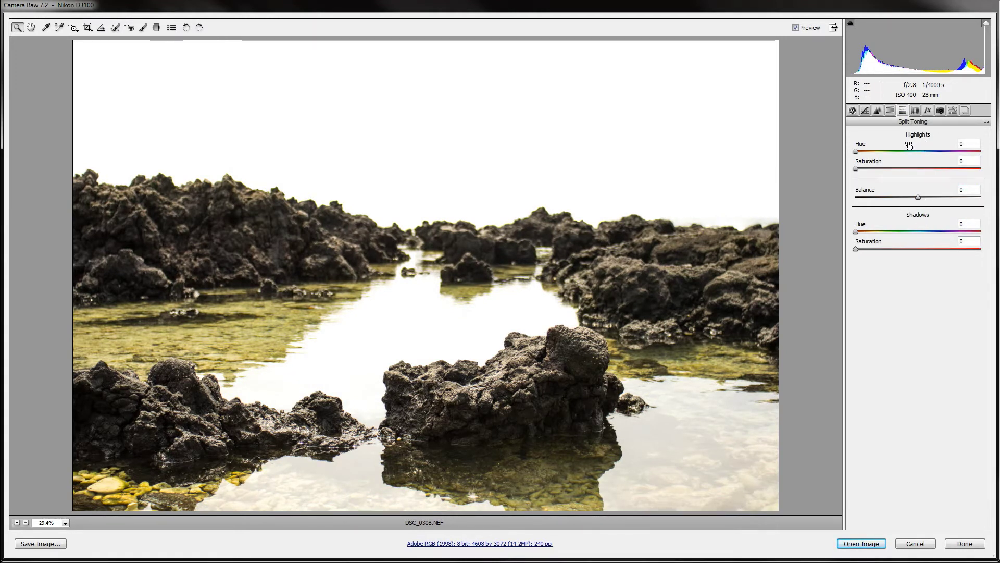
{"action": "left_click", "coordinate": [878, 152]}
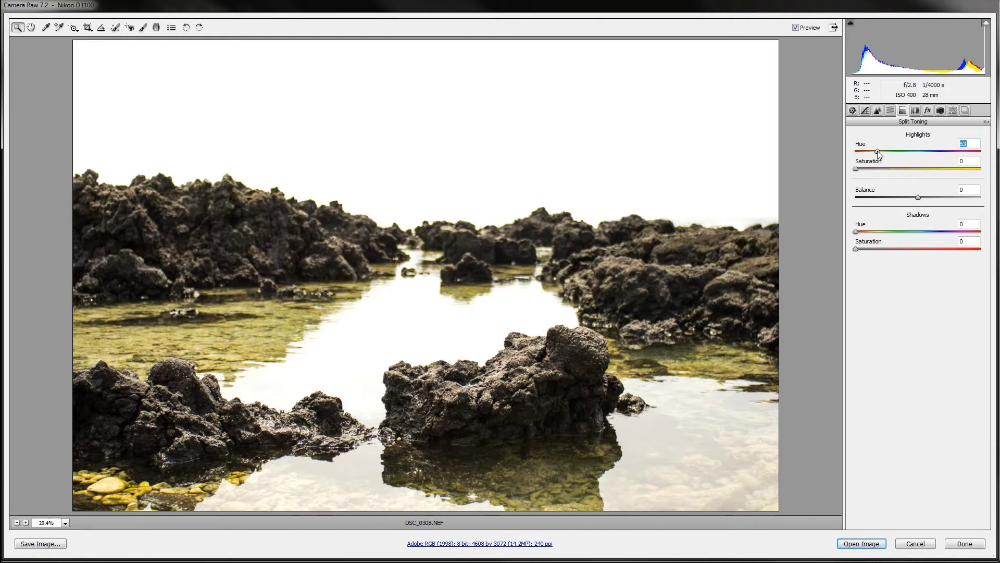
{"action": "left_click_drag", "start_coordinate": [878, 153], "coordinate": [877, 161]}
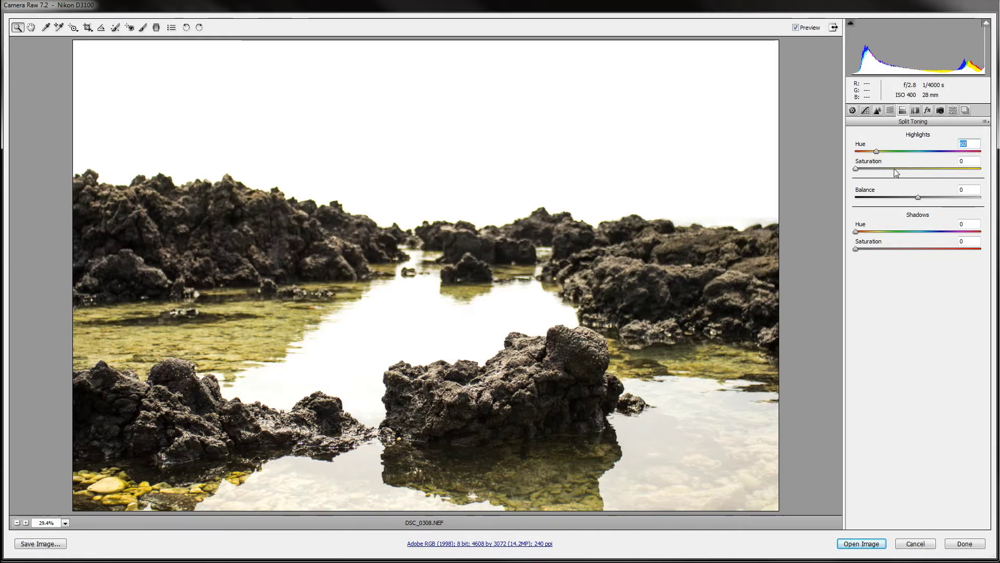
{"action": "left_click", "coordinate": [897, 170]}
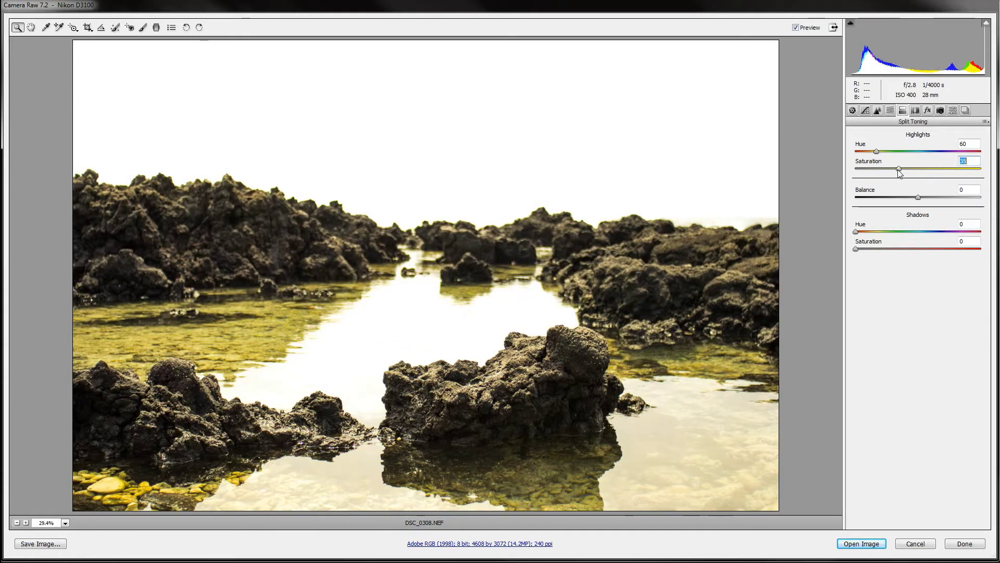
{"action": "left_click_drag", "start_coordinate": [900, 173], "coordinate": [898, 175]}
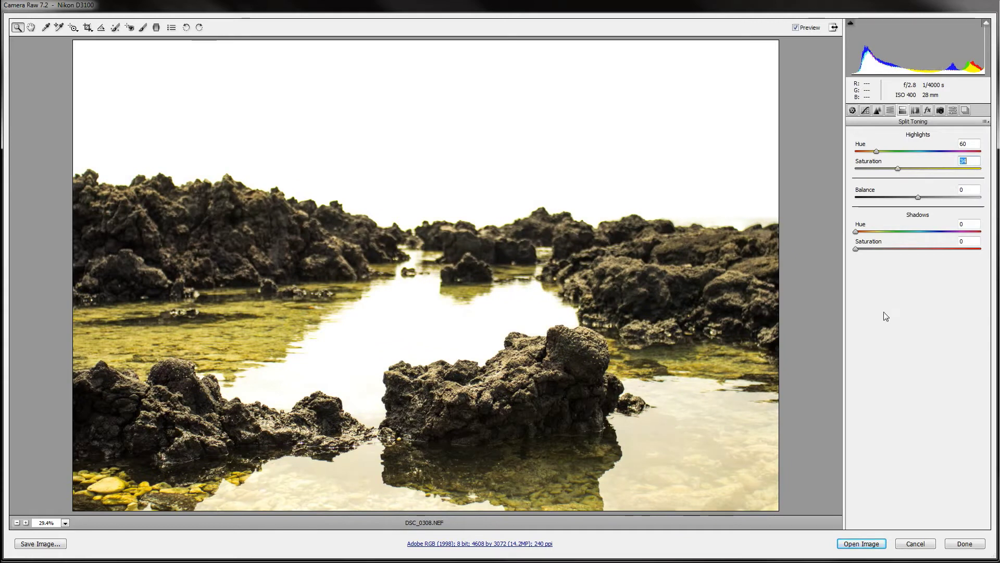
{"action": "left_click", "coordinate": [932, 231]}
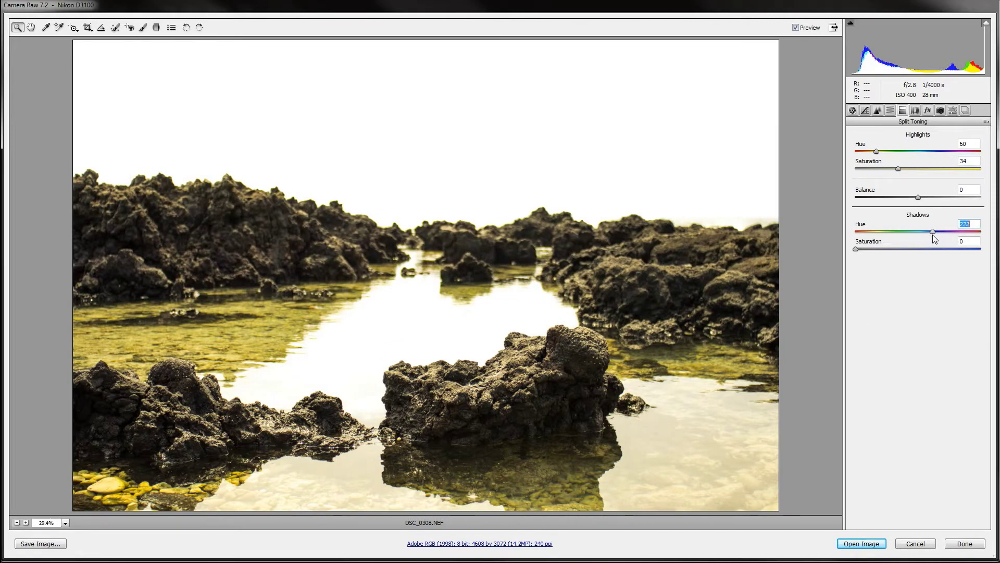
{"action": "left_click_drag", "start_coordinate": [933, 235], "coordinate": [907, 252]}
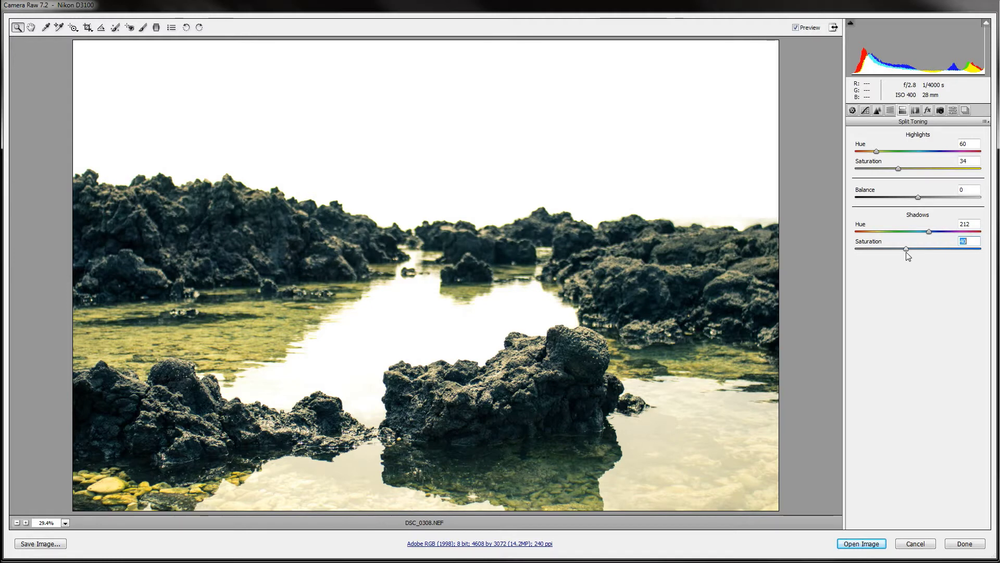
Enable the Nikon AF NIKKOR 28mm f/2.8D lens profile correction, toggling it off and on to compare.
{"action": "left_click", "coordinate": [915, 110]}
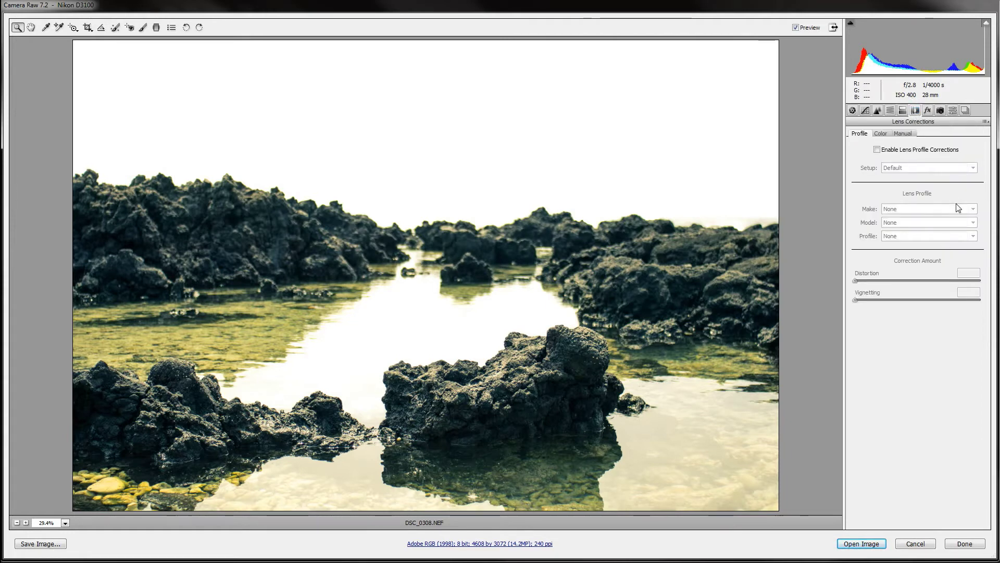
{"action": "left_click", "coordinate": [877, 149]}
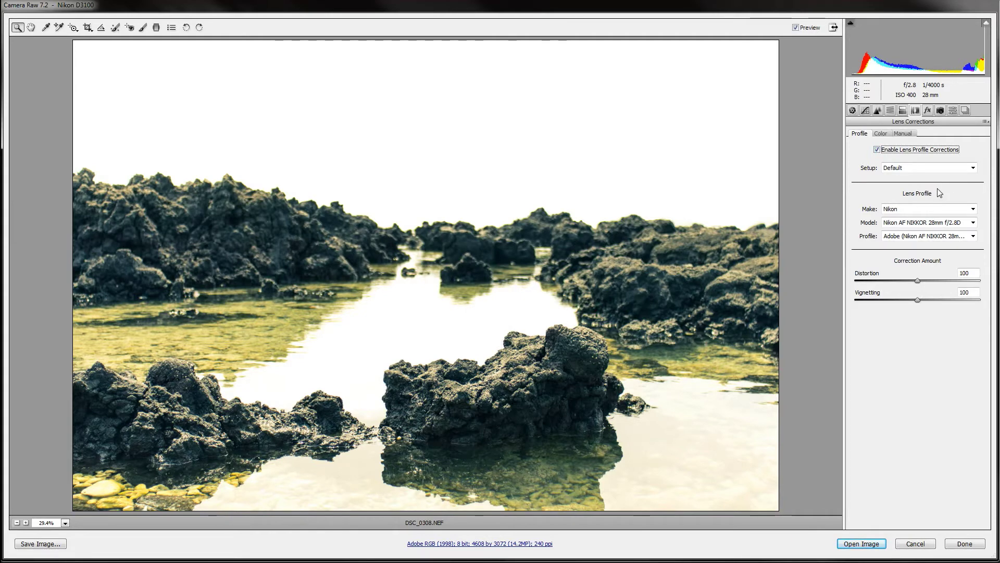
{"action": "left_click", "coordinate": [877, 149]}
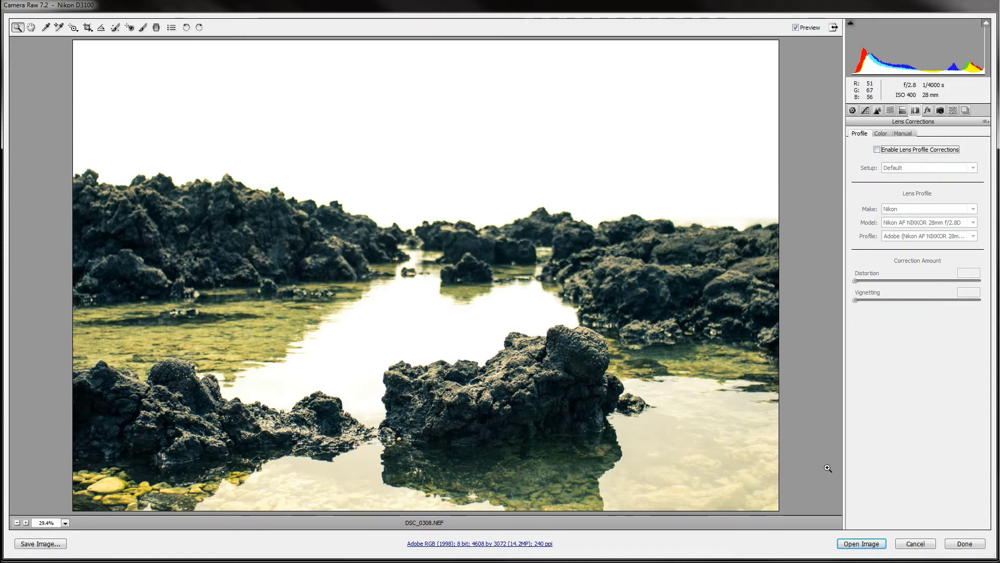
{"action": "left_click", "coordinate": [877, 150]}
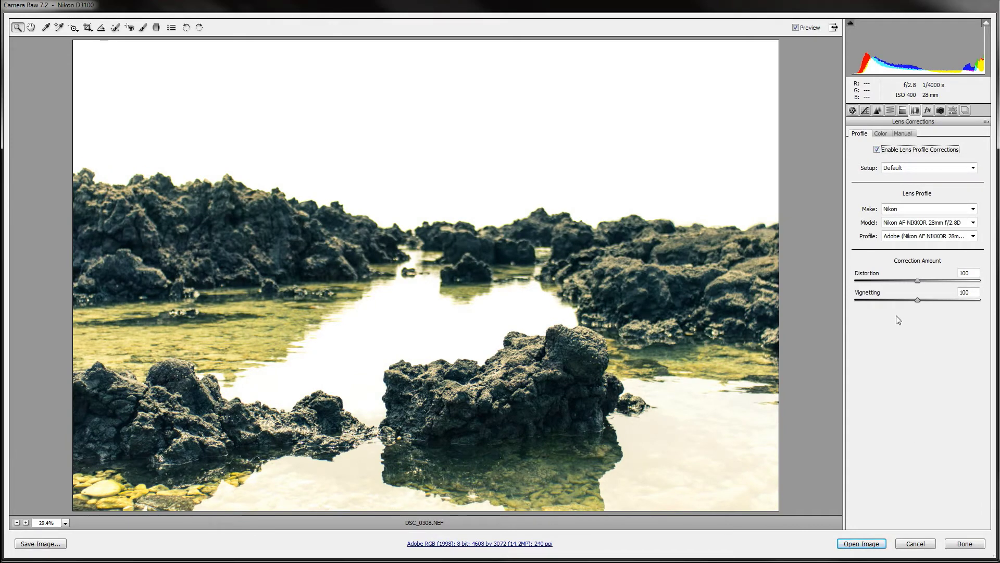
{"action": "left_click", "coordinate": [928, 110]}
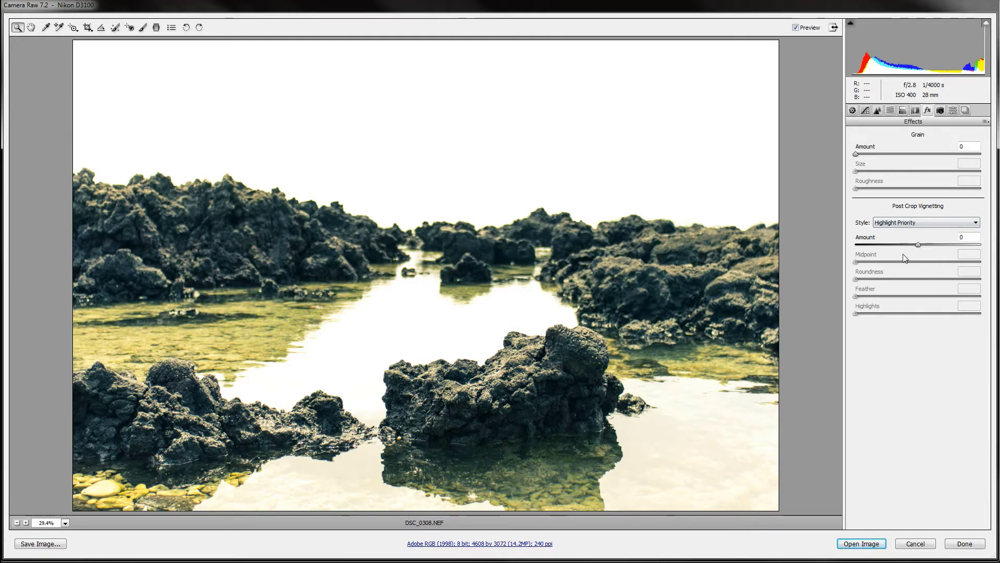
Set post-crop vignetting to Amount -66 and Feather 100, with Highlights raised to about 35.
{"action": "left_click_drag", "start_coordinate": [890, 246], "coordinate": [878, 247]}
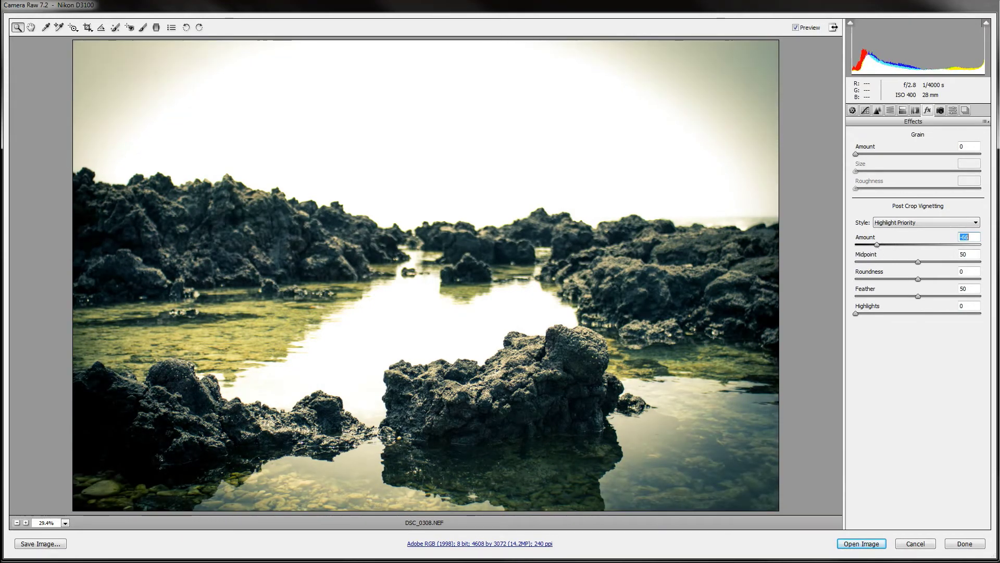
{"action": "left_click_drag", "start_coordinate": [917, 296], "coordinate": [980, 296]}
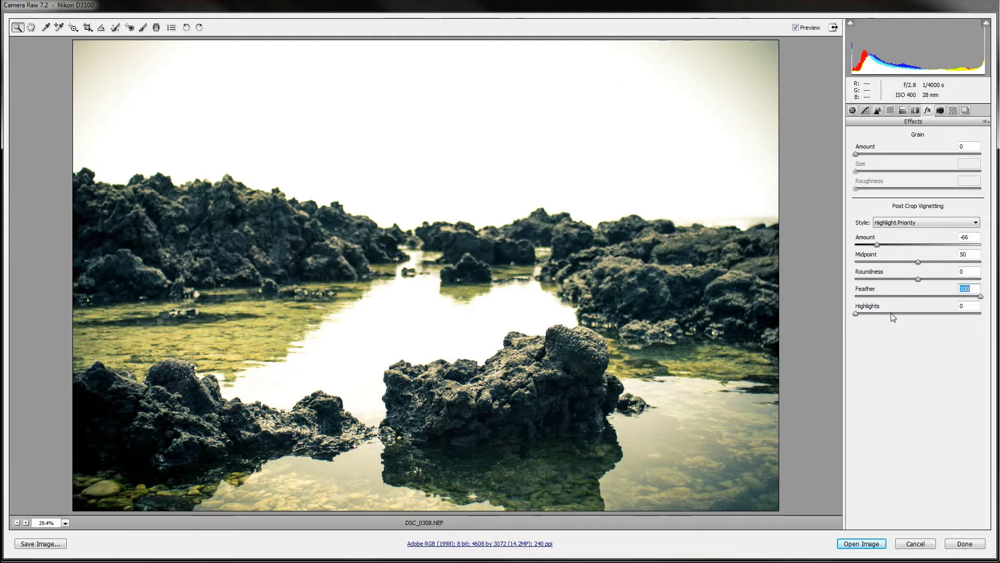
{"action": "mouse_move", "coordinate": [892, 313]}
{"action": "left_mouse_down"}
{"action": "mouse_move", "coordinate": [907, 313]}
{"action": "mouse_move", "coordinate": [880, 313]}
{"action": "left_mouse_up"}
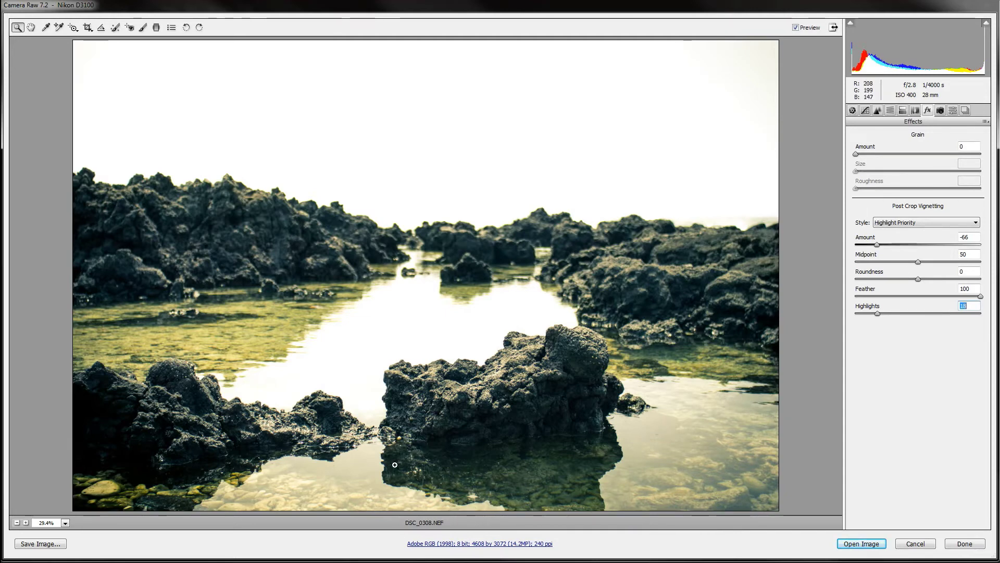
Look through the Camera Calibration and Snapshots tabs, then go back to Basic.
{"action": "left_click", "coordinate": [952, 111]}
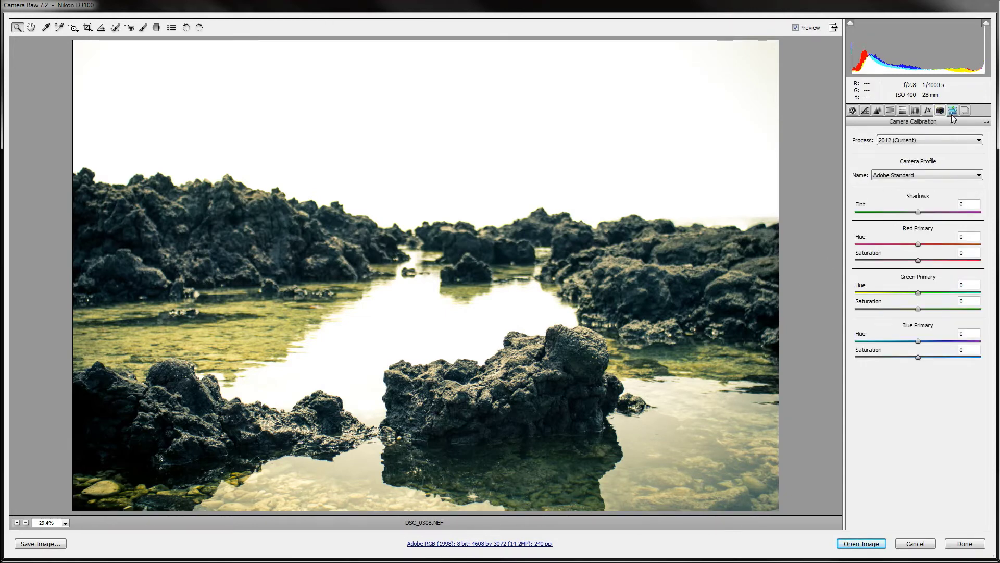
{"action": "left_click", "coordinate": [963, 111]}
{"action": "left_click", "coordinate": [952, 111]}
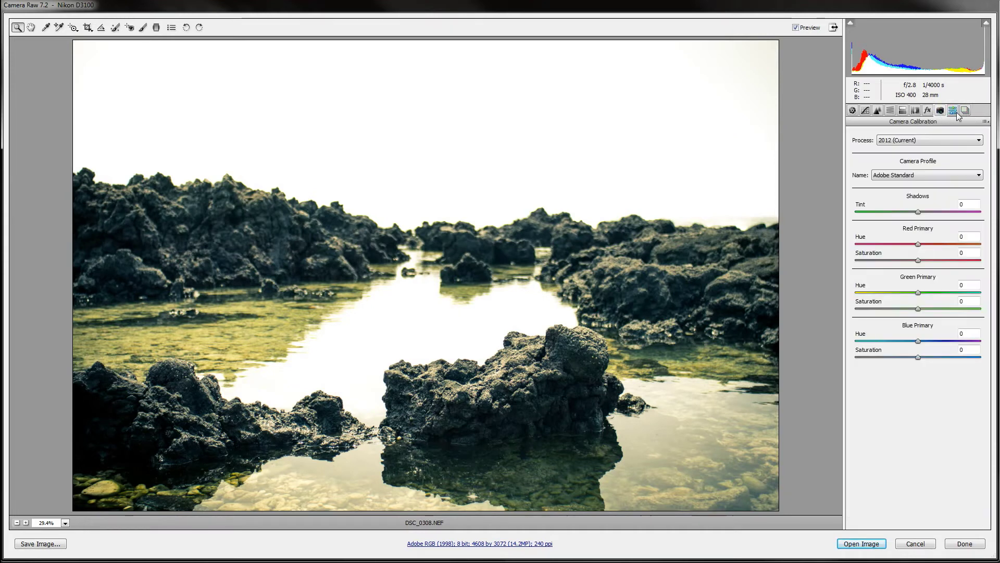
{"action": "left_click", "coordinate": [965, 111]}
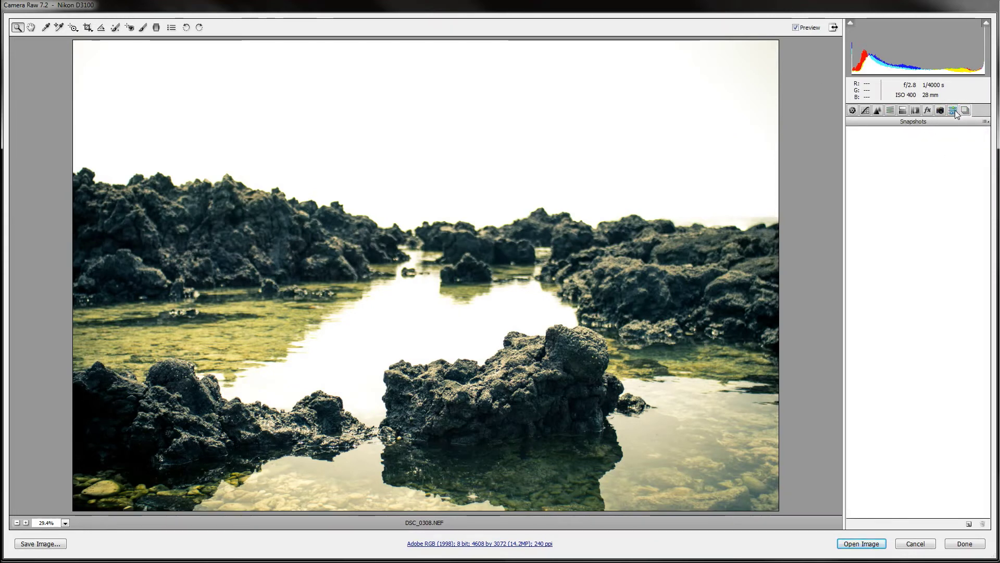
{"action": "left_click", "coordinate": [852, 109]}
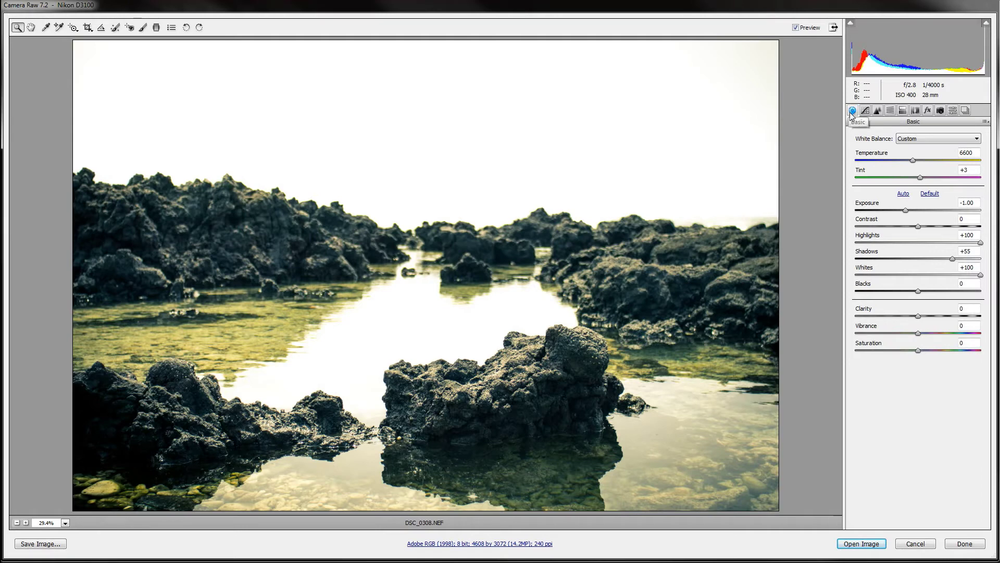
Drop Whites to about +40 and open the edited photo in Photoshop.
{"action": "mouse_move", "coordinate": [980, 243]}
{"action": "left_mouse_down"}
{"action": "mouse_move", "coordinate": [957, 244]}
{"action": "mouse_move", "coordinate": [980, 243]}
{"action": "left_mouse_up"}
{"action": "left_click", "coordinate": [944, 274]}
{"action": "left_click_drag", "start_coordinate": [945, 275], "coordinate": [946, 275]}
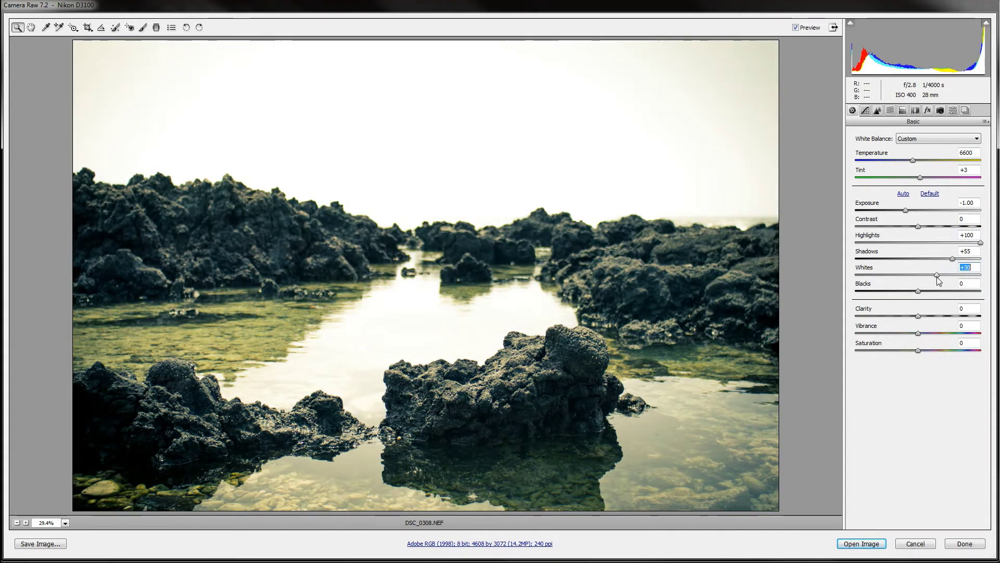
{"action": "left_click_drag", "start_coordinate": [938, 275], "coordinate": [949, 276]}
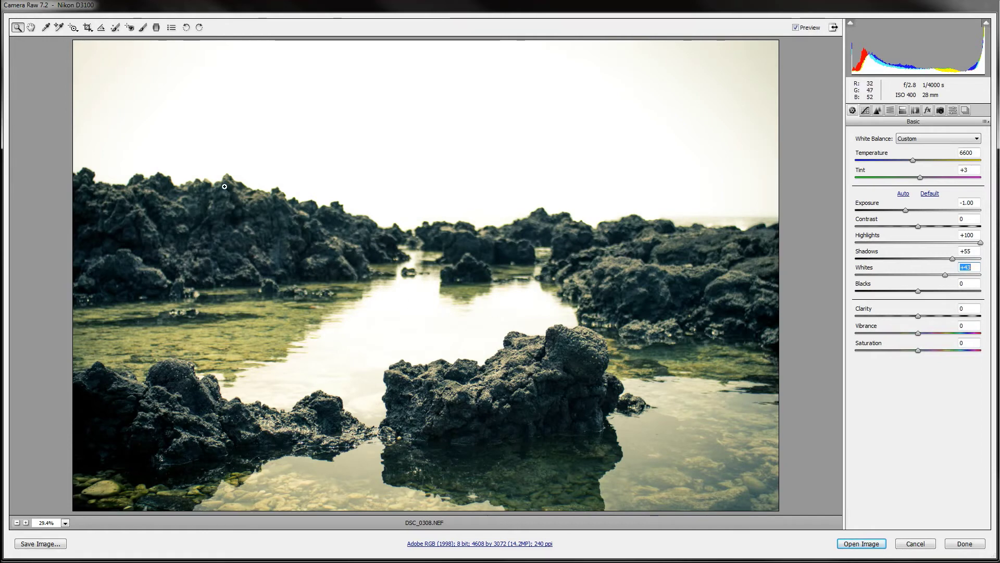
{"action": "left_click", "coordinate": [861, 543]}
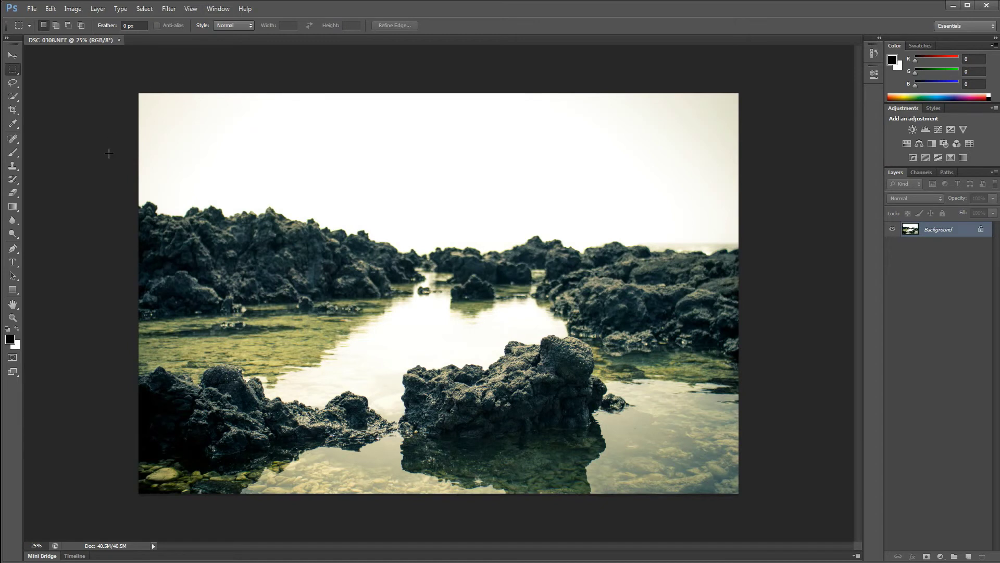
Select the Dodge Tool at Midtones range, 50% exposure, and bring up its brush settings.
{"action": "left_click", "coordinate": [14, 236]}
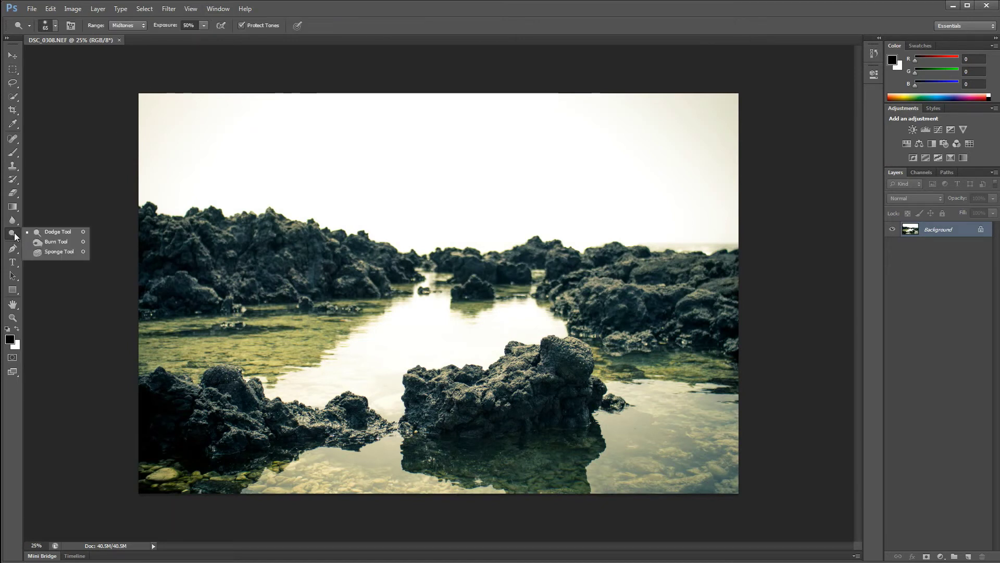
{"action": "left_click", "coordinate": [58, 232]}
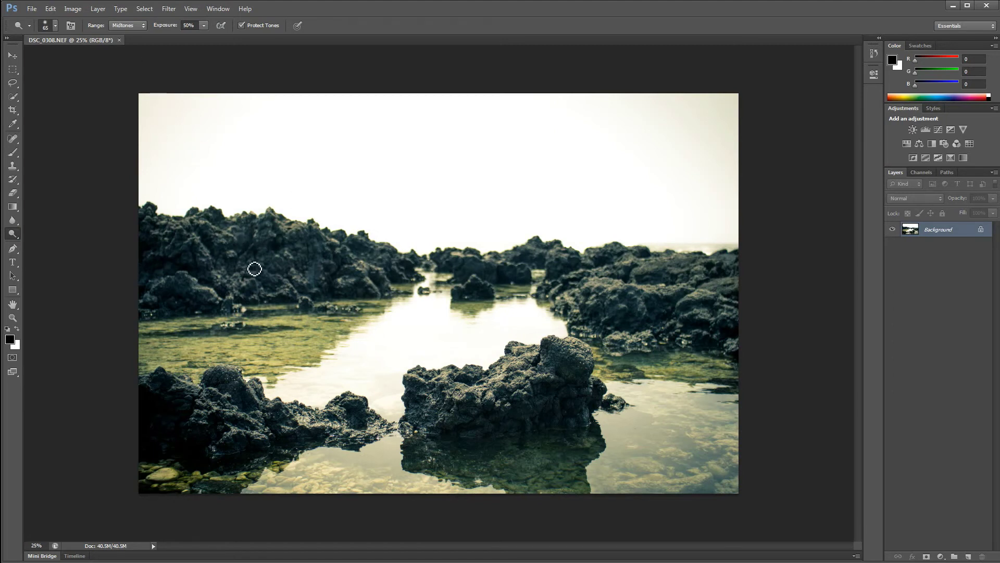
{"action": "left_click", "coordinate": [55, 26]}
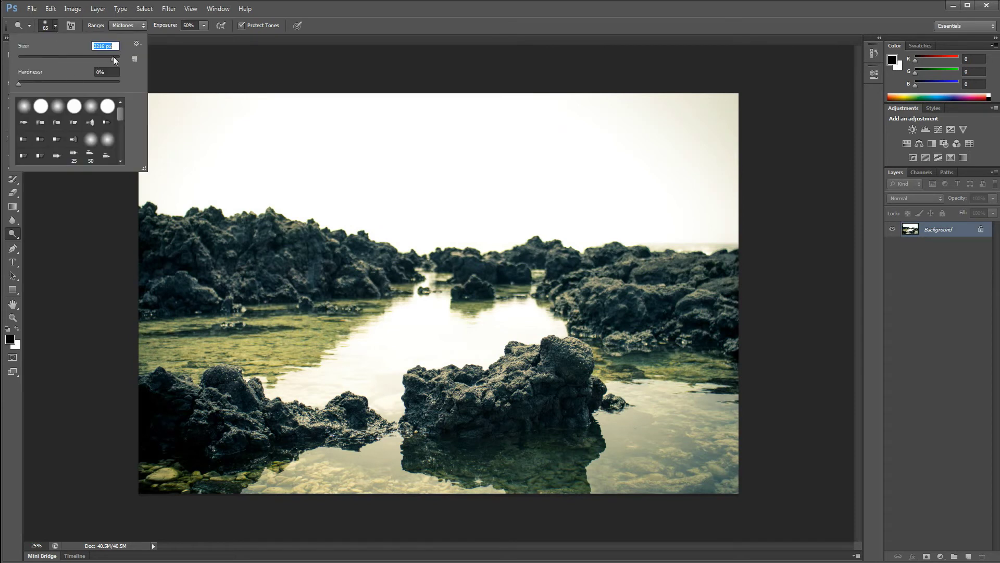
Set the dodge brush size to 825 px.
{"action": "left_click_drag", "start_coordinate": [112, 62], "coordinate": [111, 59]}
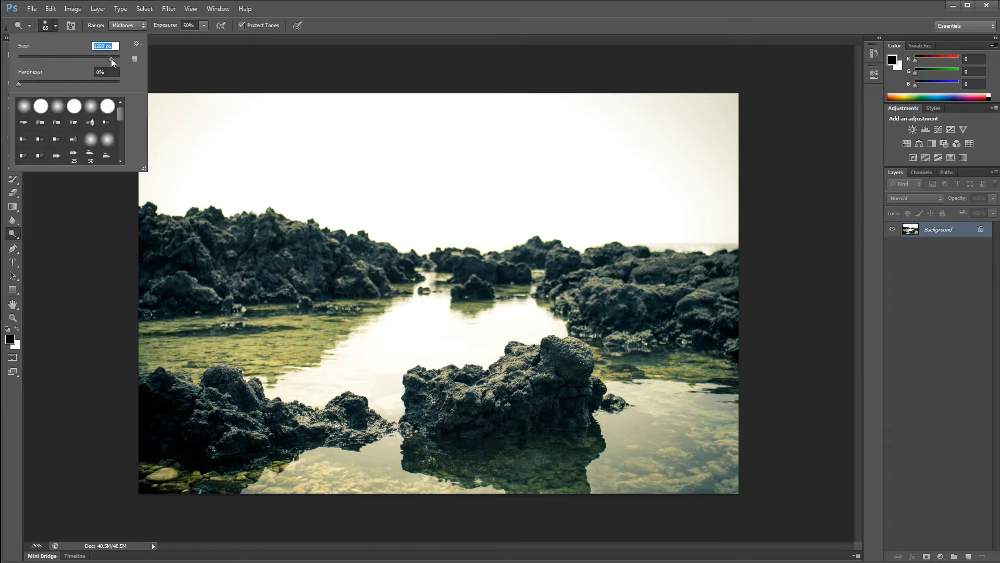
{"action": "left_click", "coordinate": [55, 26]}
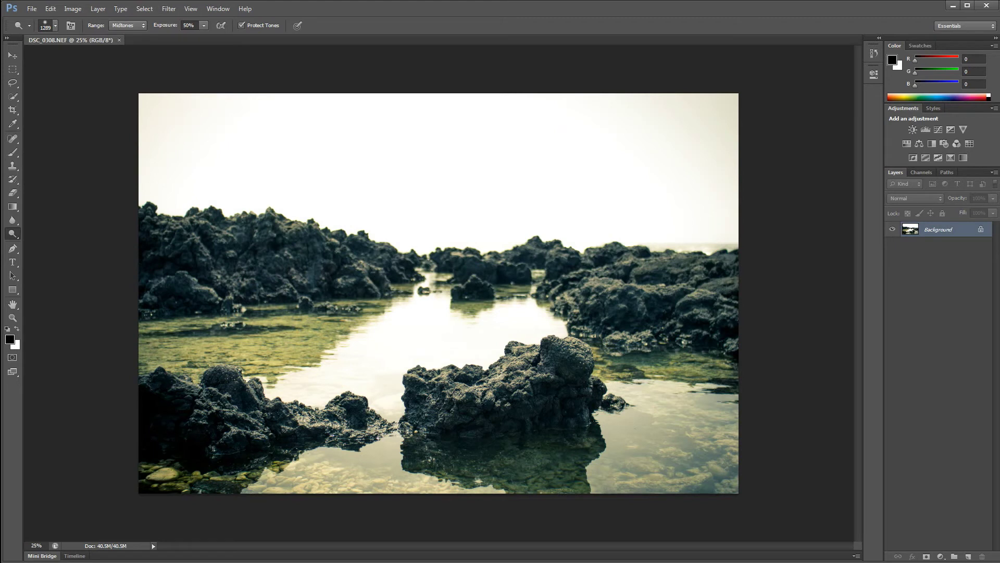
{"action": "left_click", "coordinate": [54, 26]}
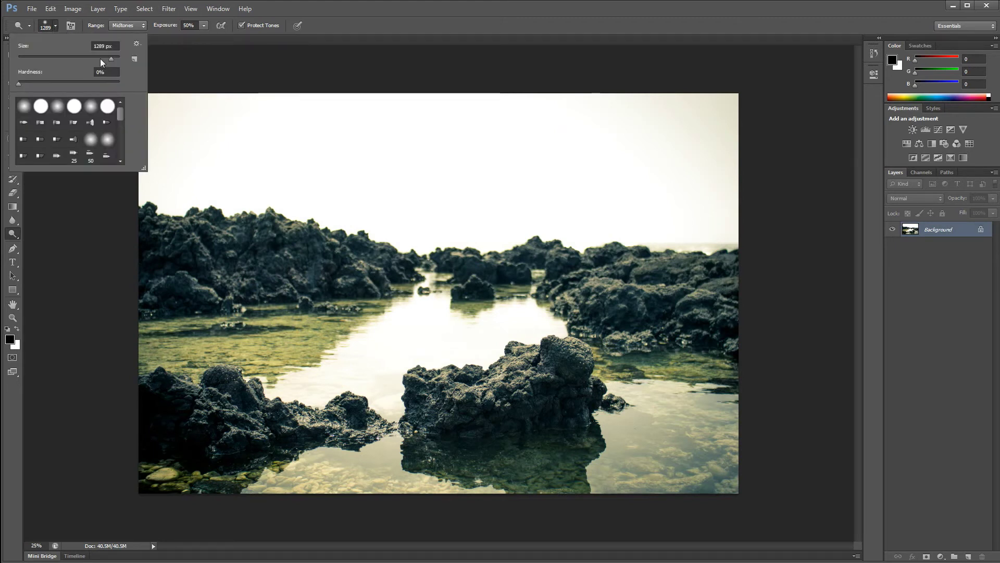
{"action": "left_click_drag", "start_coordinate": [102, 56], "coordinate": [111, 57]}
{"action": "key", "text": "Return"}
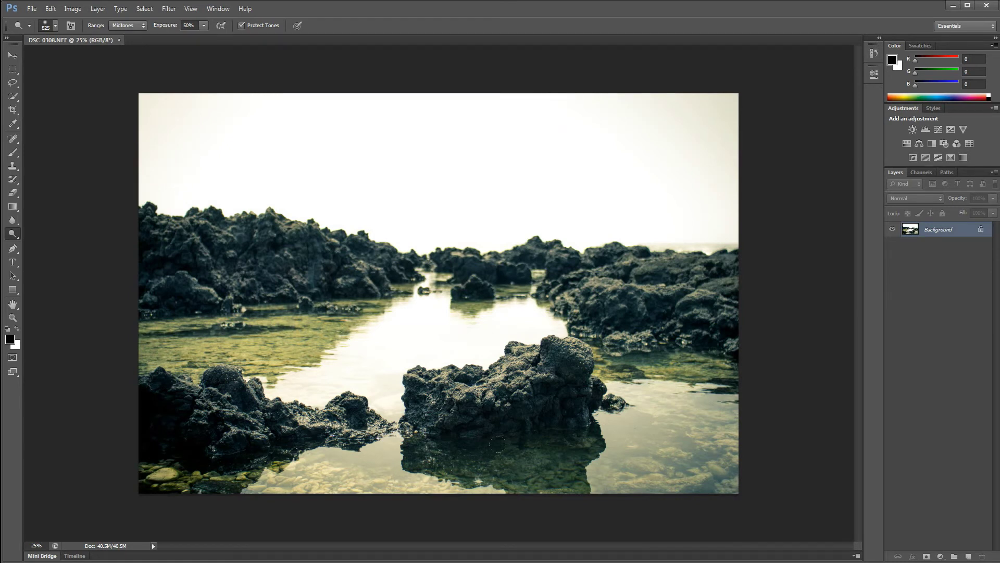
Dodge the top of the central rock and its reflection in the water.
{"action": "mouse_move", "coordinate": [487, 388]}
{"action": "left_mouse_down"}
{"action": "mouse_move", "coordinate": [440, 400]}
{"action": "mouse_move", "coordinate": [539, 390]}
{"action": "left_mouse_up"}
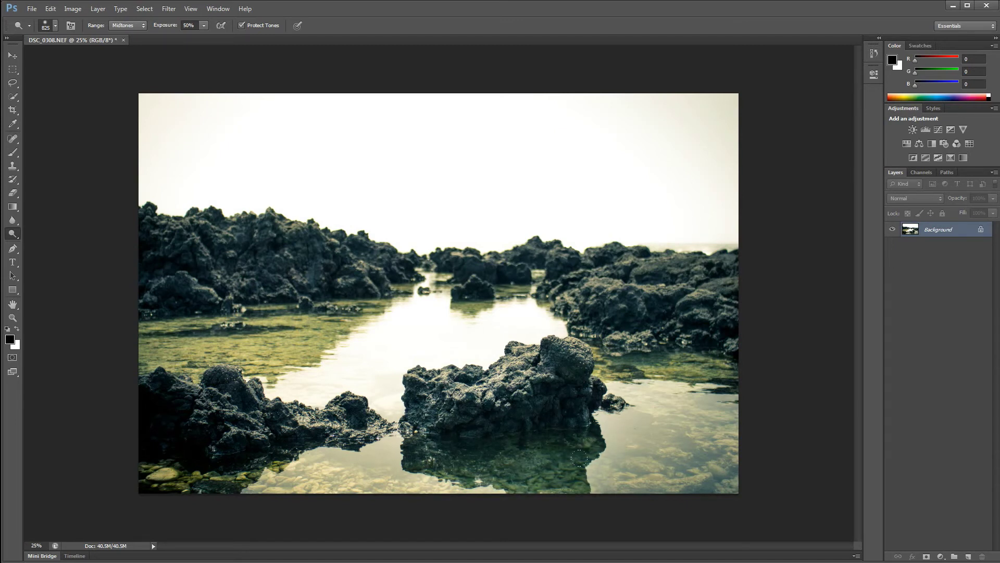
{"action": "mouse_move", "coordinate": [508, 386]}
{"action": "left_mouse_down"}
{"action": "mouse_move", "coordinate": [440, 401]}
{"action": "mouse_move", "coordinate": [500, 474]}
{"action": "mouse_move", "coordinate": [594, 471]}
{"action": "left_mouse_up"}
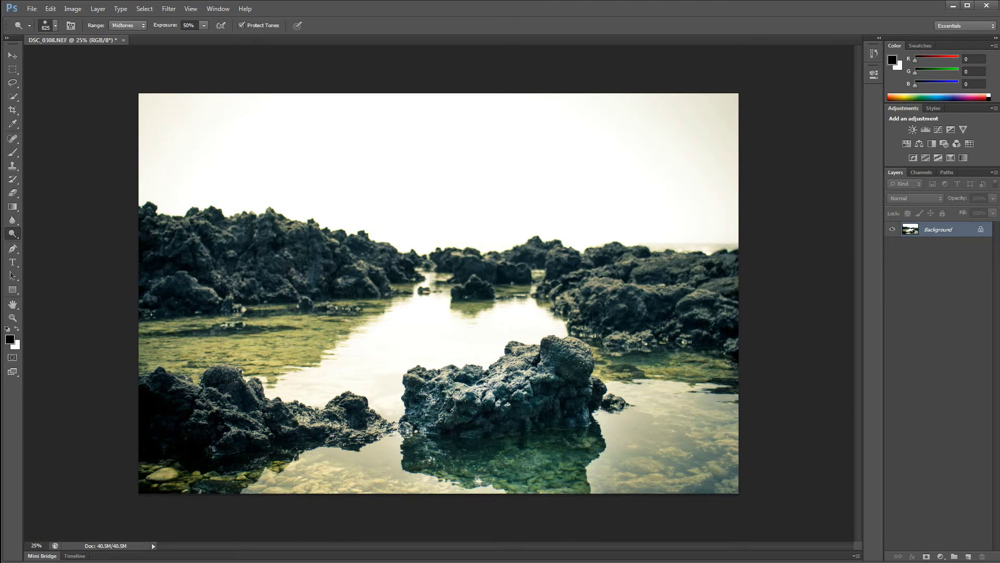
{"action": "mouse_move", "coordinate": [435, 422]}
{"action": "left_mouse_down"}
{"action": "mouse_move", "coordinate": [463, 477]}
{"action": "mouse_move", "coordinate": [587, 443]}
{"action": "mouse_move", "coordinate": [526, 472]}
{"action": "mouse_move", "coordinate": [520, 490]}
{"action": "left_mouse_up"}
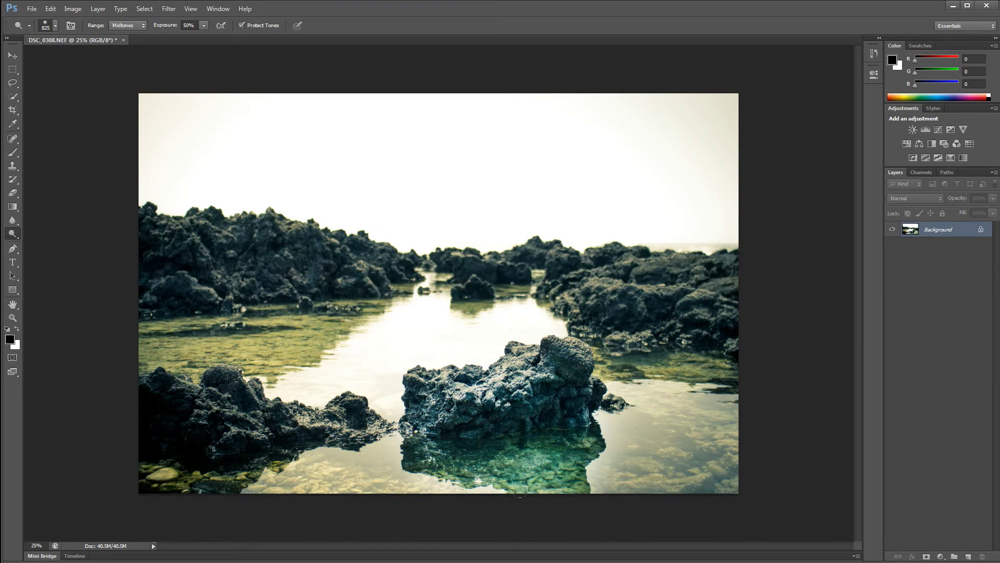
Switch to the Burn Tool and adjust its brush size.
{"action": "left_click", "coordinate": [11, 234]}
{"action": "left_click", "coordinate": [47, 241]}
{"action": "left_click", "coordinate": [54, 26]}
{"action": "left_click", "coordinate": [76, 59]}
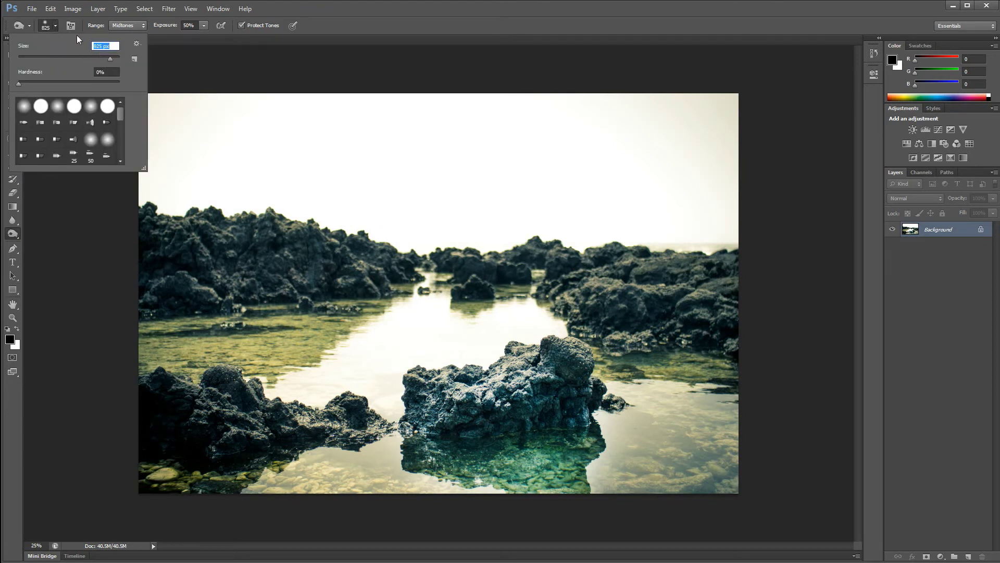
{"action": "left_click", "coordinate": [56, 26]}
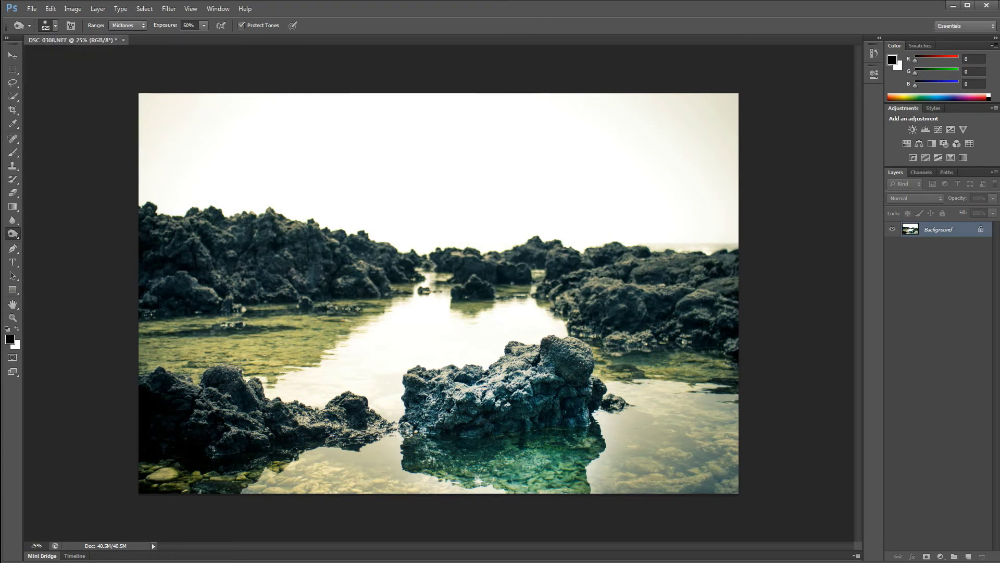
Burn the left, middle and lower-left rocks and the lower-right water around the central rock.
{"action": "mouse_move", "coordinate": [231, 390]}
{"action": "left_mouse_down"}
{"action": "mouse_move", "coordinate": [197, 375]}
{"action": "mouse_move", "coordinate": [229, 334]}
{"action": "mouse_move", "coordinate": [313, 313]}
{"action": "mouse_move", "coordinate": [135, 200]}
{"action": "mouse_move", "coordinate": [313, 245]}
{"action": "mouse_move", "coordinate": [693, 276]}
{"action": "mouse_move", "coordinate": [563, 269]}
{"action": "left_mouse_up"}
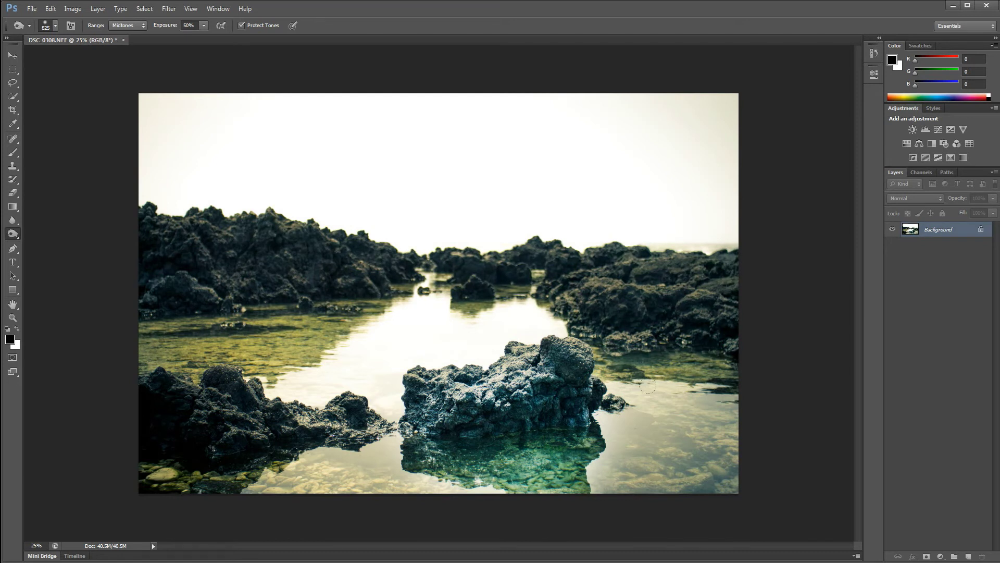
{"action": "left_click_drag", "start_coordinate": [648, 385], "coordinate": [625, 321]}
{"action": "mouse_move", "coordinate": [521, 299]}
{"action": "left_mouse_down"}
{"action": "mouse_move", "coordinate": [427, 297]}
{"action": "mouse_move", "coordinate": [313, 354]}
{"action": "left_mouse_up"}
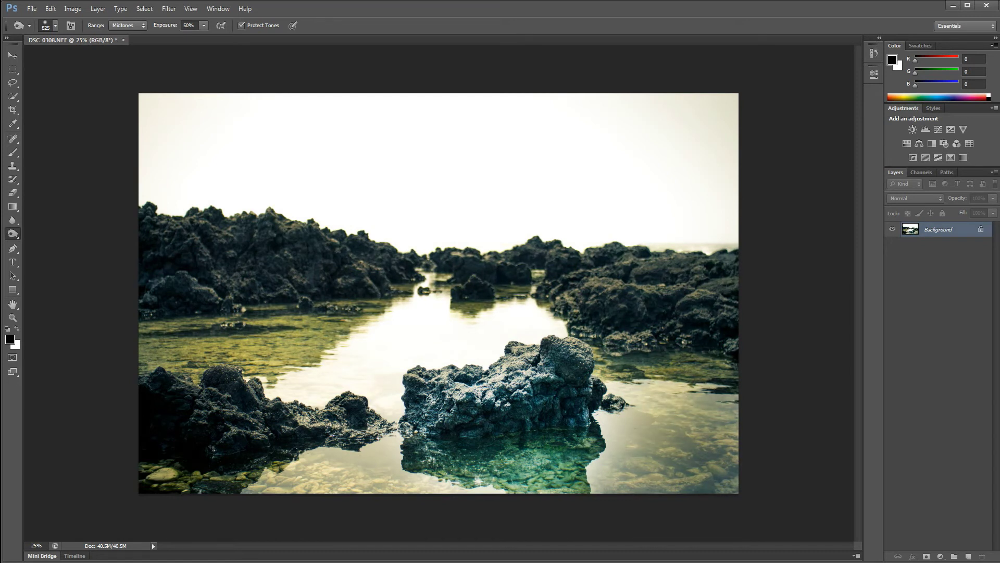
{"action": "left_click_drag", "start_coordinate": [307, 403], "coordinate": [407, 485]}
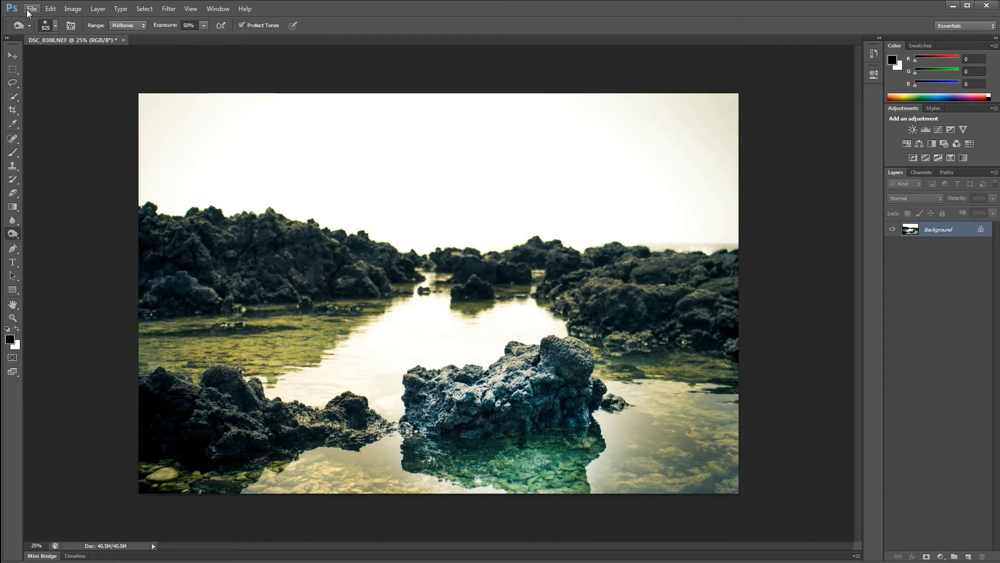
{"action": "left_click", "coordinate": [169, 9]}
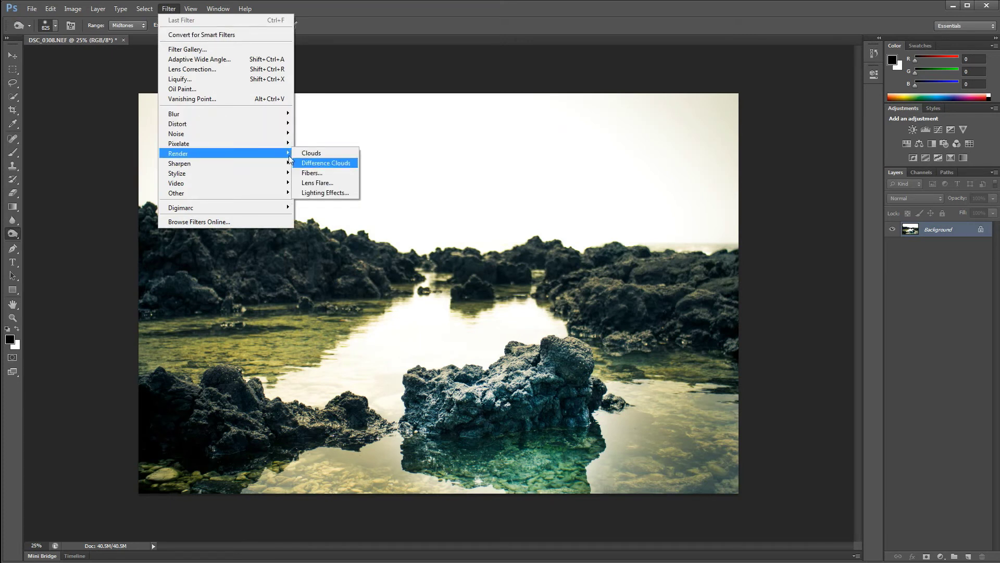
Show the Info panel via Window > Info and switch back to the Move tool.
{"action": "left_click", "coordinate": [172, 10]}
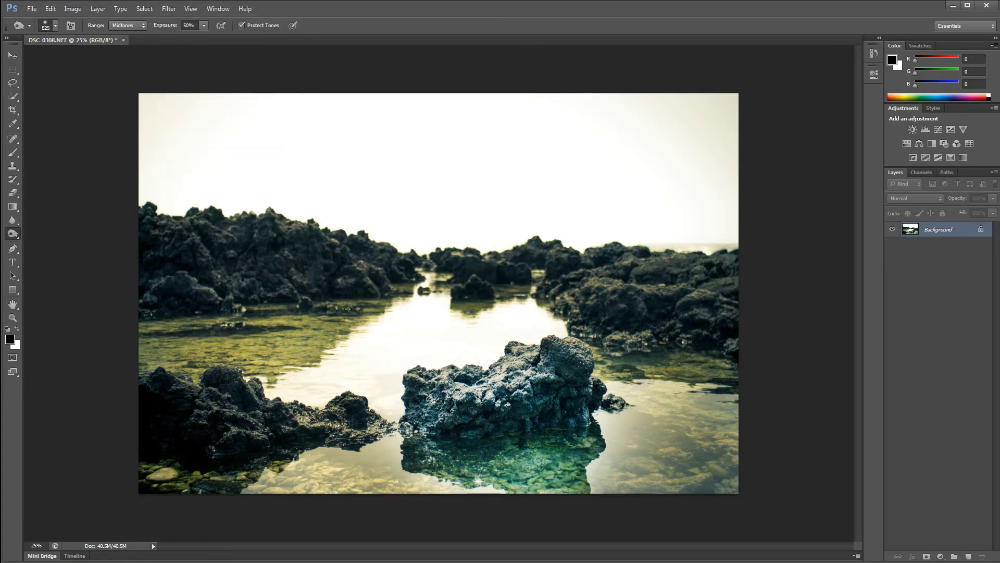
{"action": "left_click", "coordinate": [191, 9]}
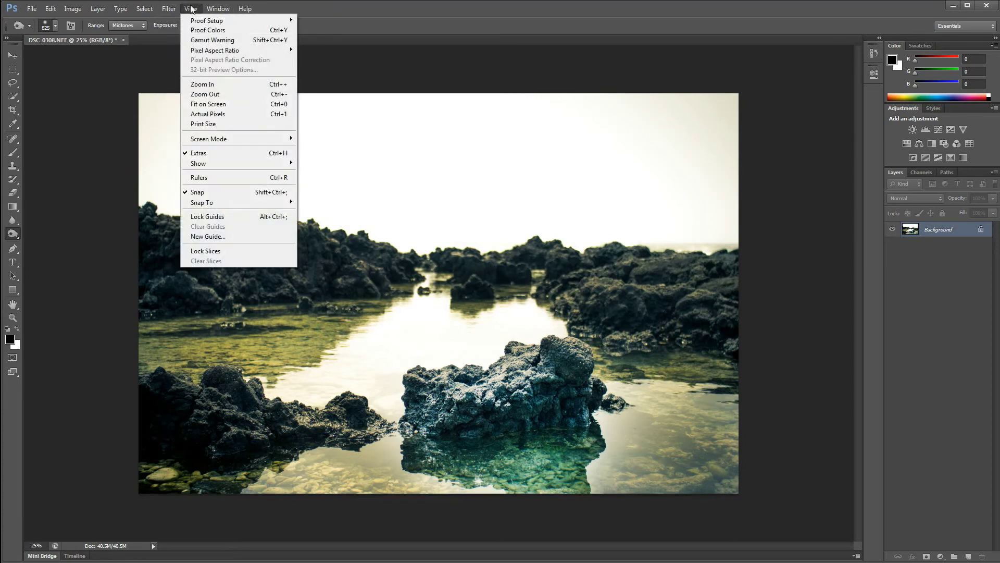
{"action": "mouse_move", "coordinate": [223, 11]}
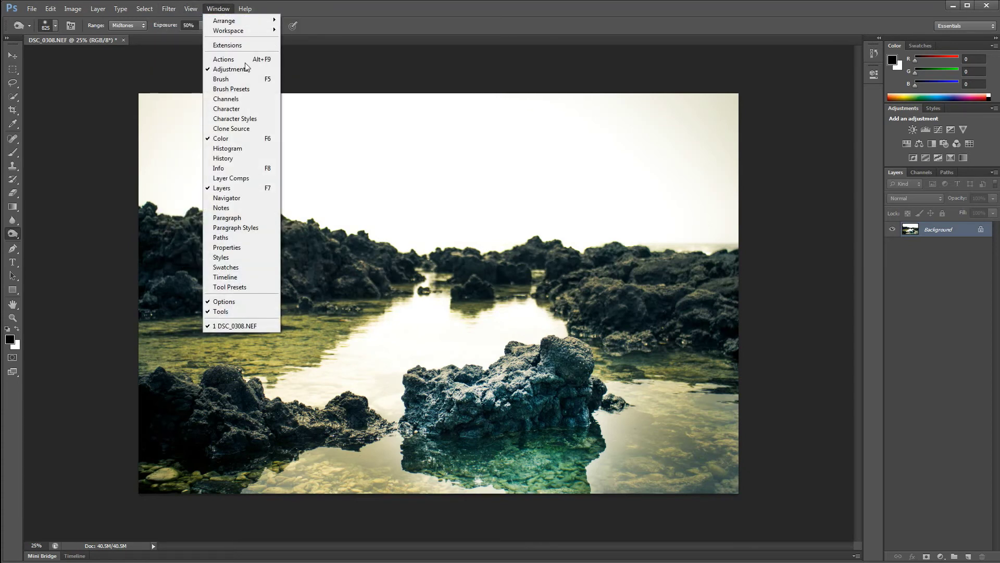
{"action": "left_click", "coordinate": [249, 166]}
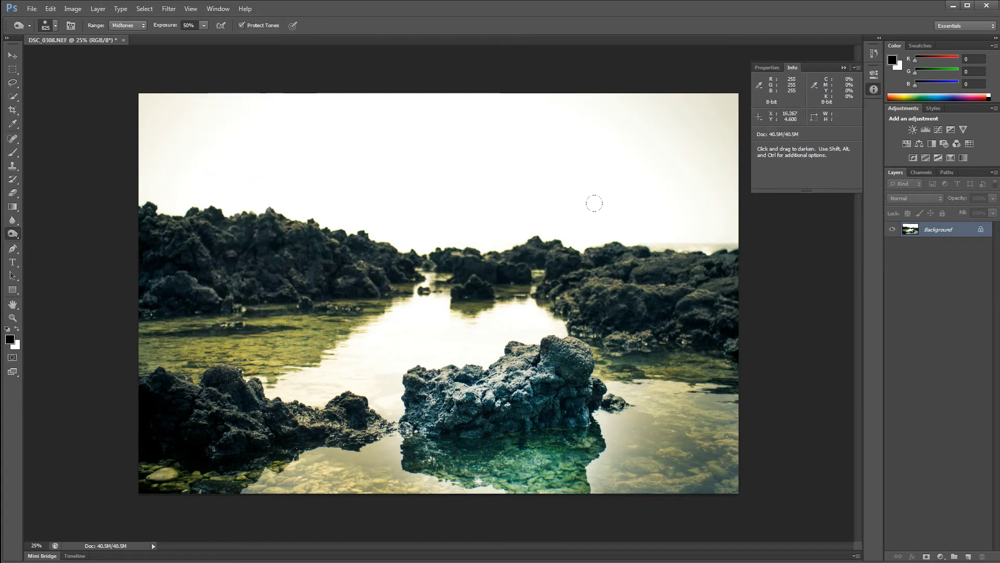
{"action": "left_click", "coordinate": [13, 55]}
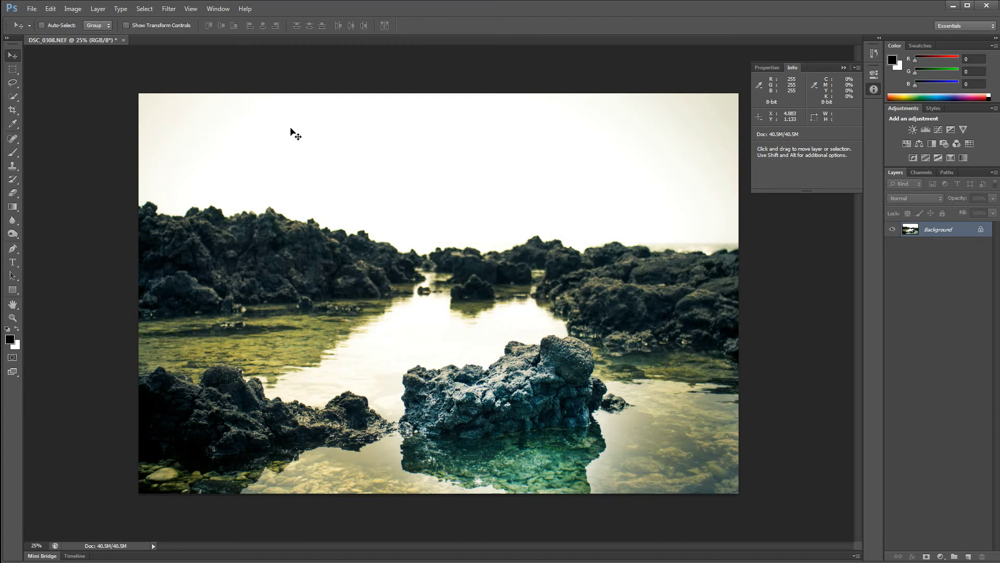
Start Filter > Render > Lens Flare with the 105mm Prime lens, centre moved up into the sky.
{"action": "left_click", "coordinate": [169, 9]}
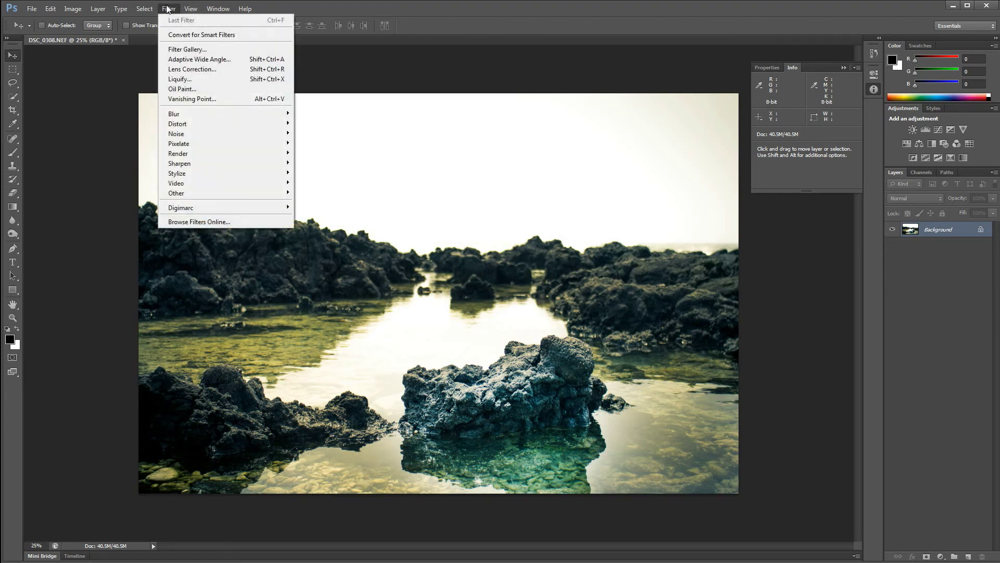
{"action": "mouse_move", "coordinate": [250, 152]}
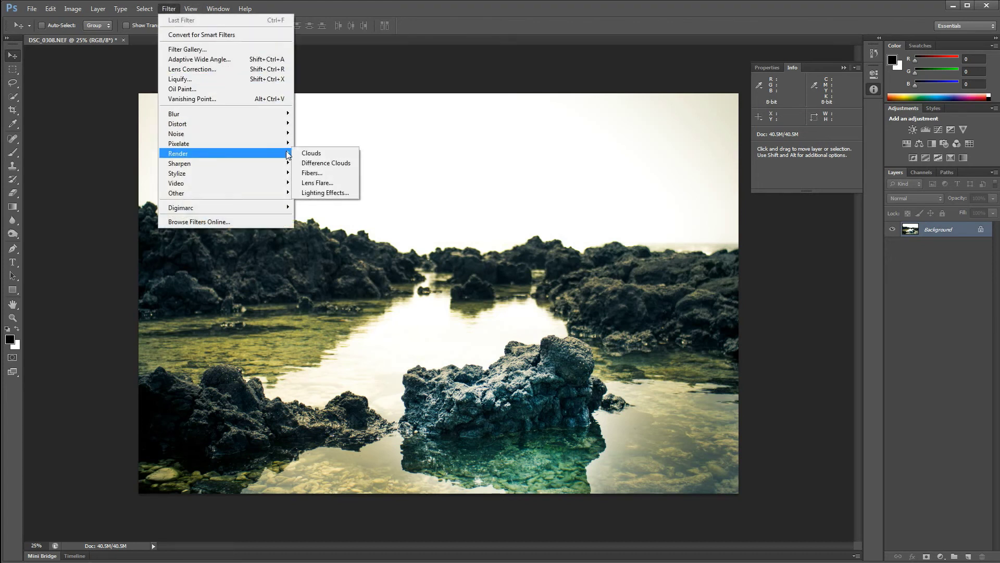
{"action": "left_click", "coordinate": [337, 185]}
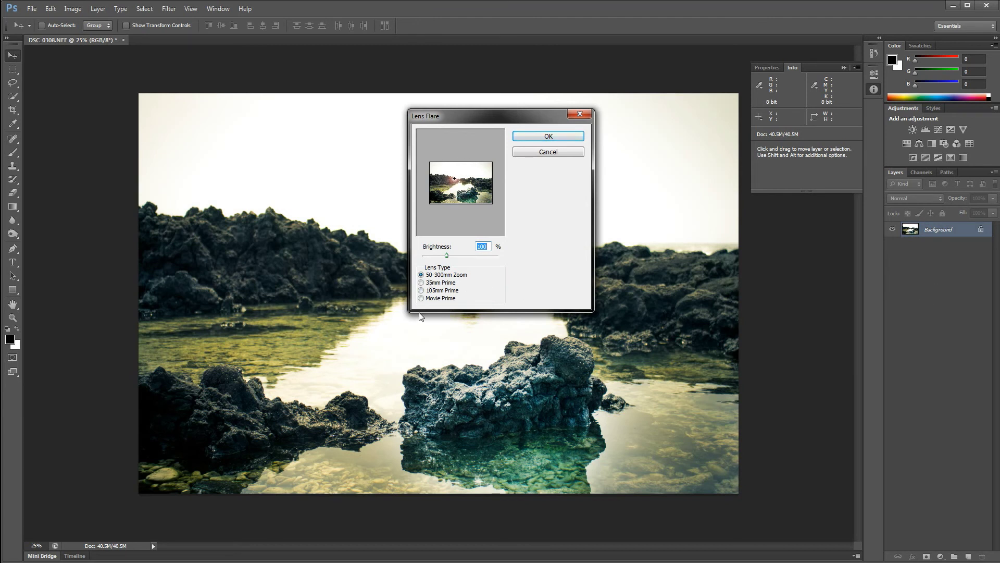
{"action": "left_click", "coordinate": [422, 291]}
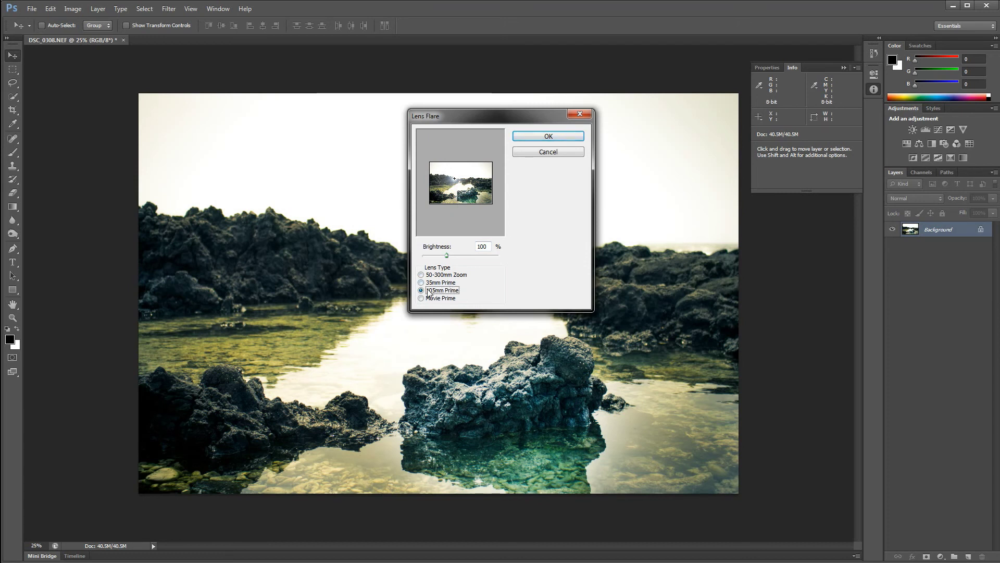
{"action": "mouse_move", "coordinate": [453, 182]}
{"action": "left_mouse_down"}
{"action": "mouse_move", "coordinate": [485, 169]}
{"action": "mouse_move", "coordinate": [447, 170]}
{"action": "left_mouse_up"}
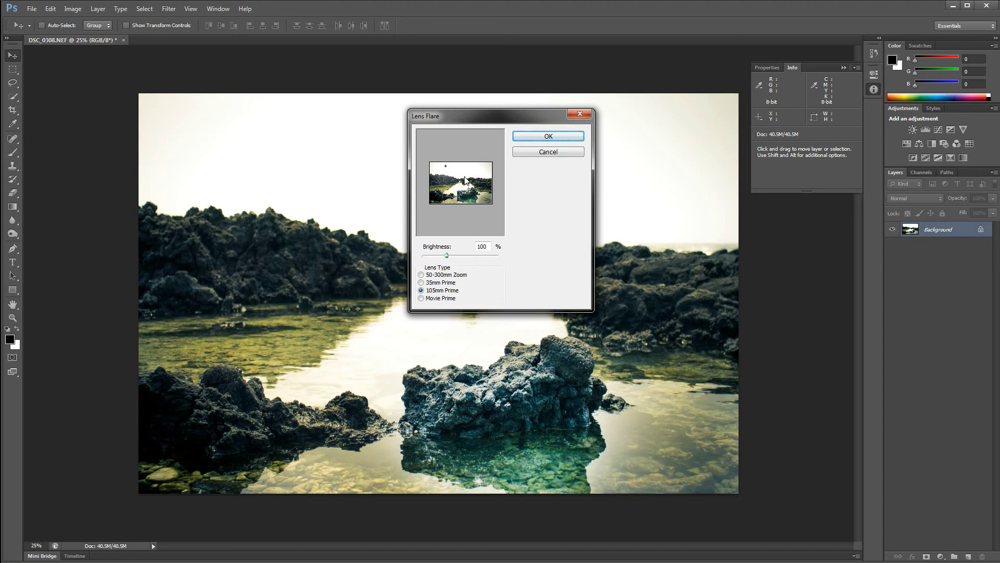
Set a precise flare centre through the Precise Flare Center coordinates box.
{"action": "key", "text": "alt"}
{"action": "left_click", "coordinate": [457, 180], "text": "alt"}
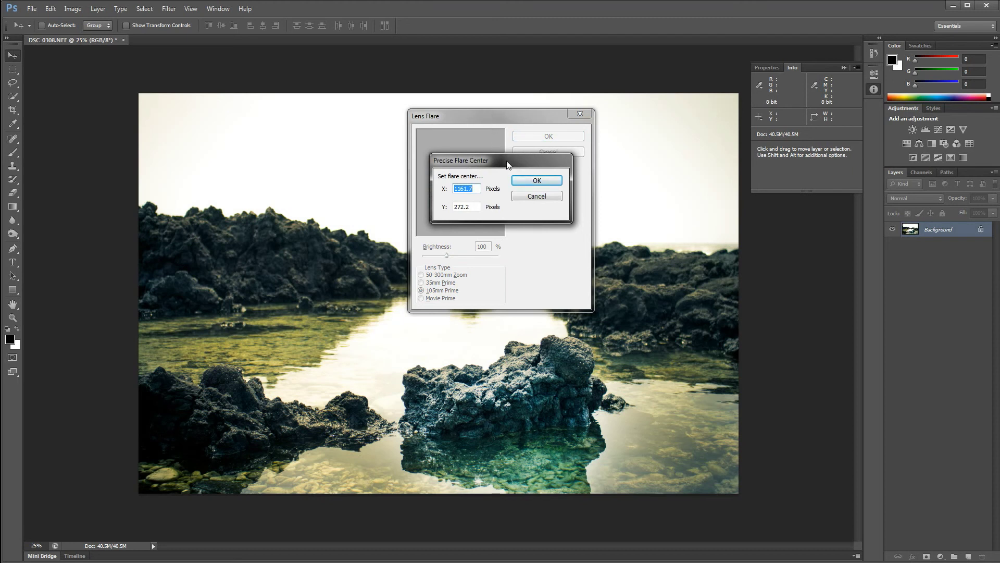
{"action": "left_click_drag", "start_coordinate": [508, 164], "coordinate": [638, 159]}
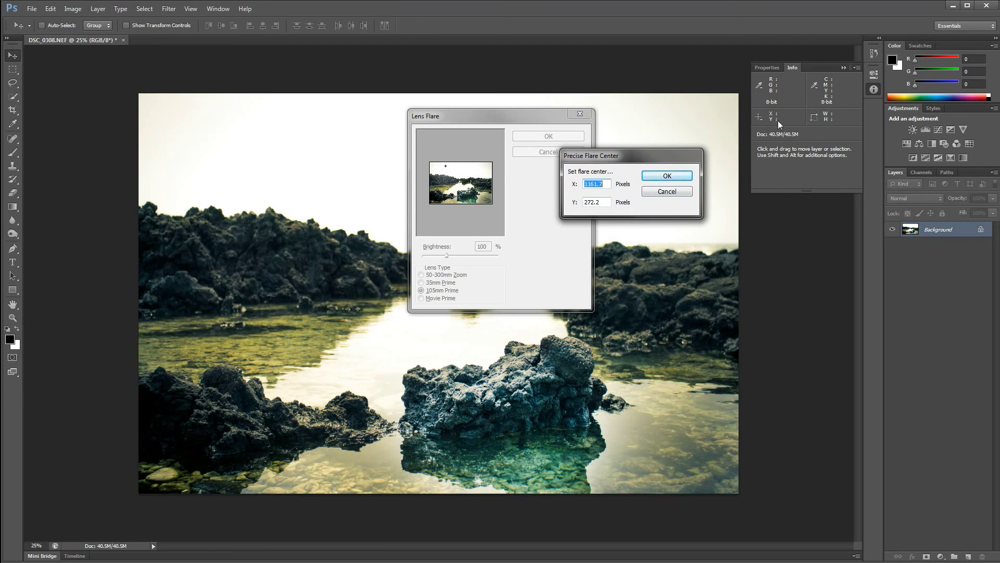
{"action": "left_click", "coordinate": [667, 177]}
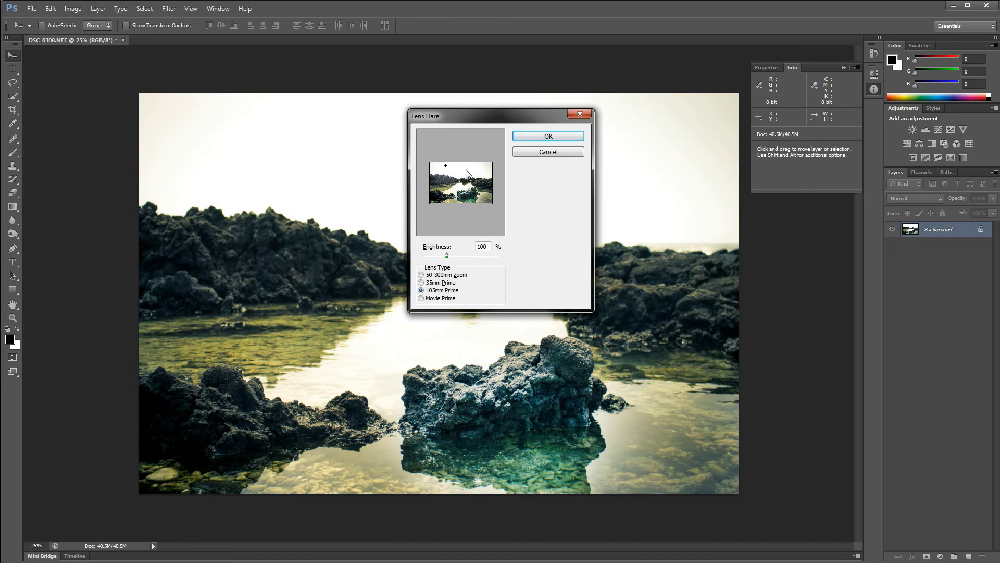
Shift the flare centre right, raise brightness to 129%, and apply the lens flare.
{"action": "left_click", "coordinate": [453, 170]}
{"action": "left_click", "coordinate": [474, 170]}
{"action": "left_click_drag", "start_coordinate": [446, 256], "coordinate": [453, 258]}
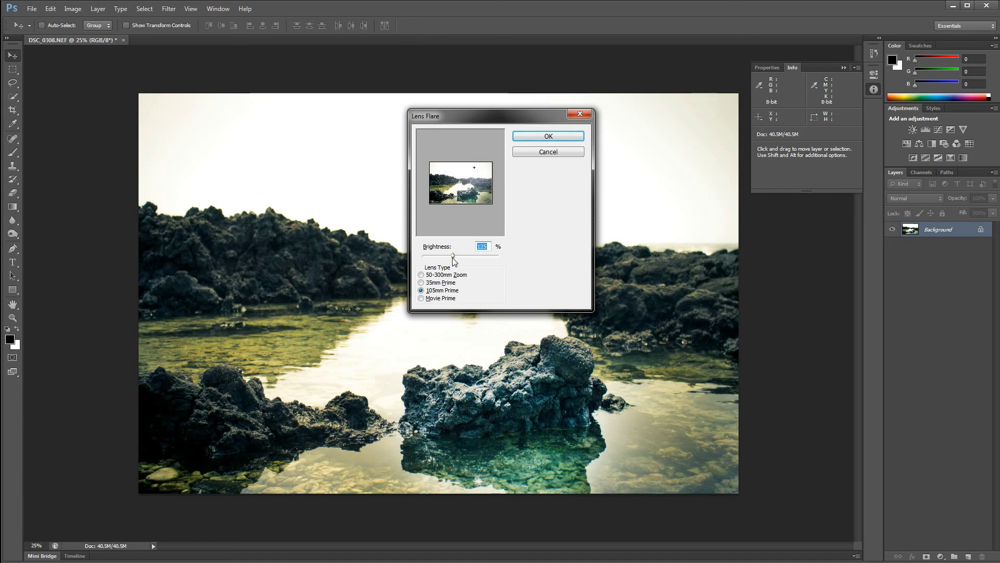
{"action": "left_click", "coordinate": [548, 136]}
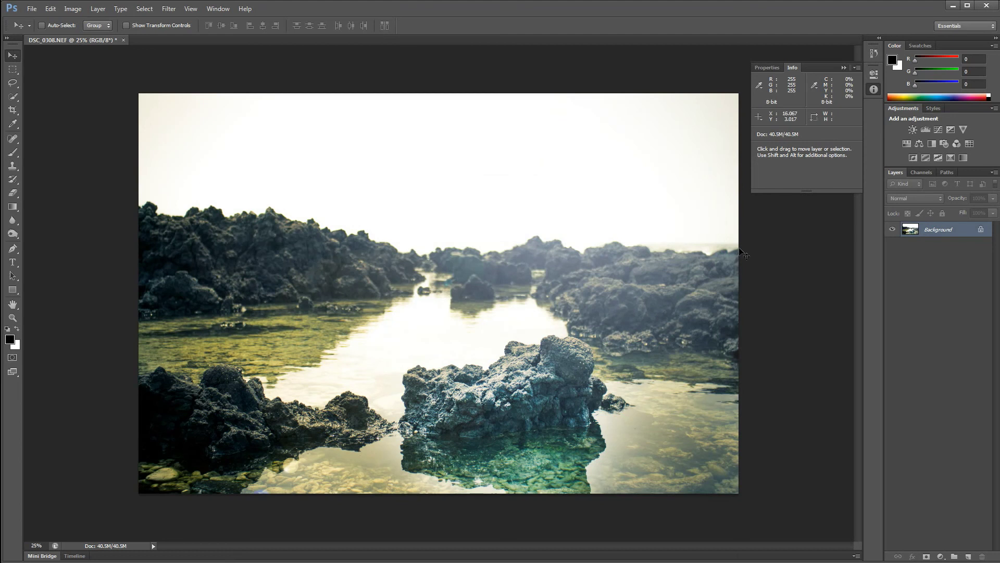